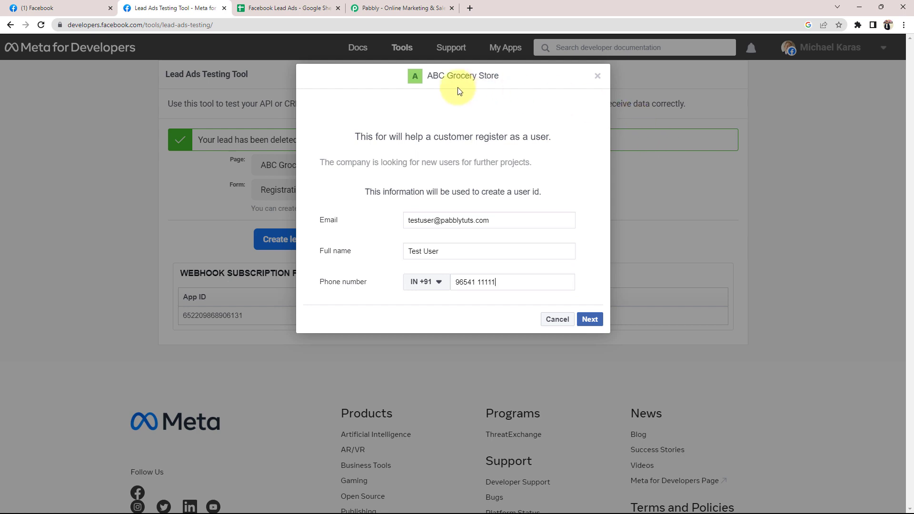
Review the filled test lead form, then bring up the Facebook Lead Ads Google Sheet.
{"action": "left_click_drag", "start_coordinate": [357, 137], "coordinate": [404, 138]}
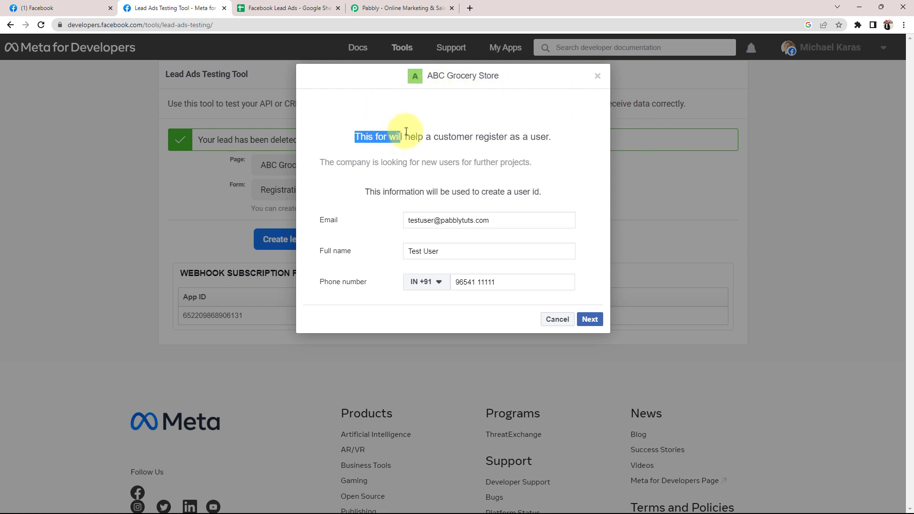
{"action": "left_click", "coordinate": [416, 117]}
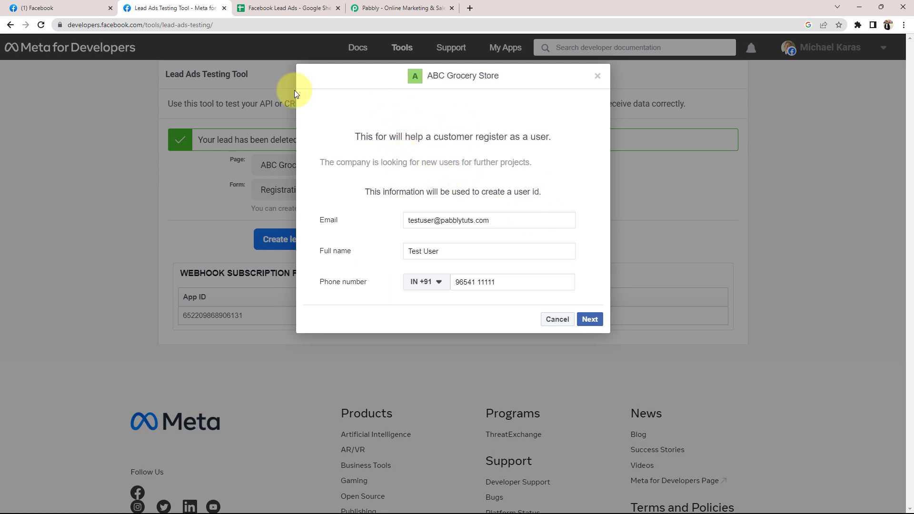
{"action": "left_click", "coordinate": [273, 5]}
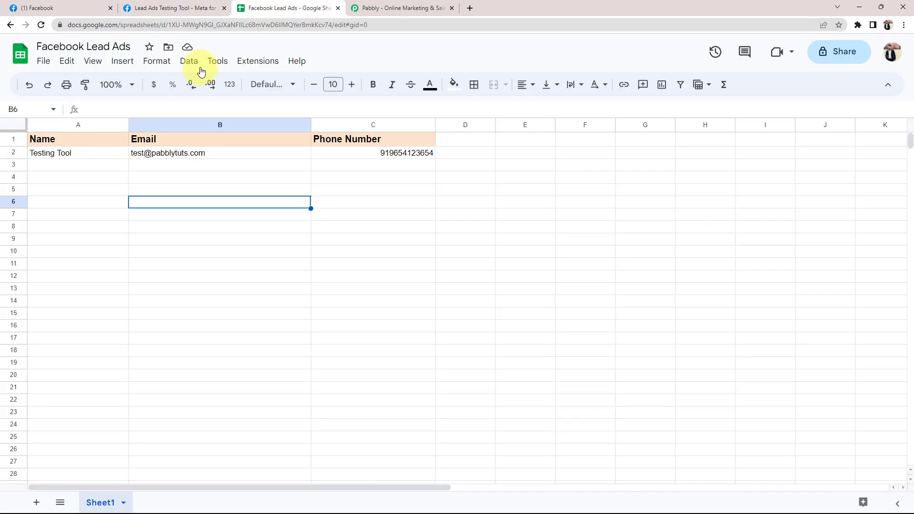
Check that cell C3 is empty and return to the Lead Ads Testing Tool form.
{"action": "left_click", "coordinate": [326, 168]}
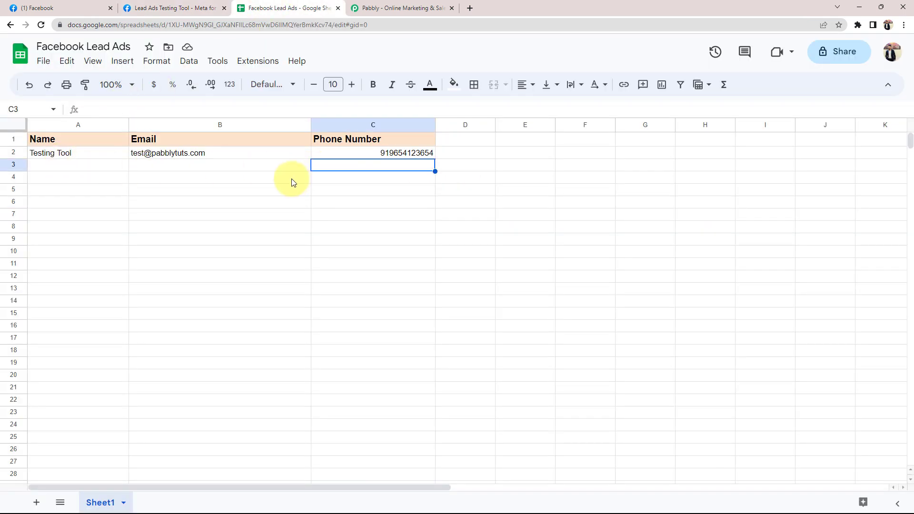
{"action": "left_click", "coordinate": [173, 7]}
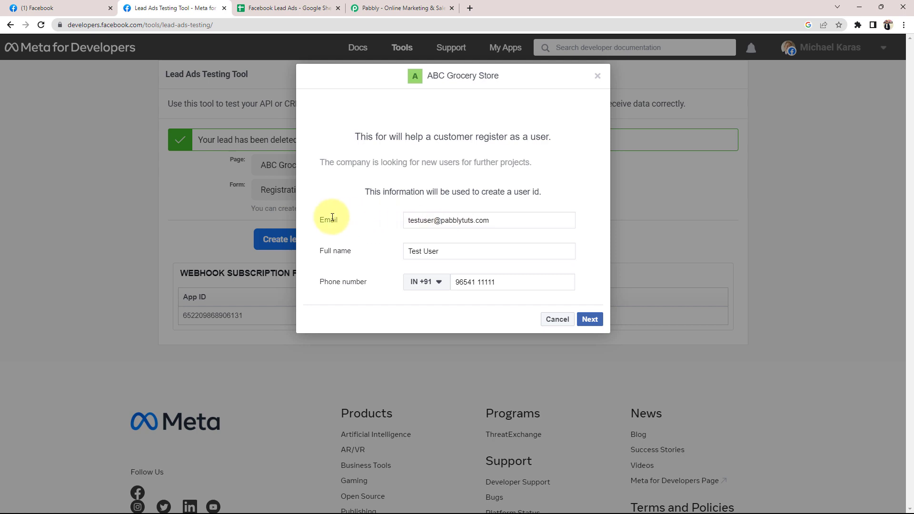
Submit the test lead through Next and Submit, then check the Google Sheet for it.
{"action": "left_click_drag", "start_coordinate": [308, 256], "coordinate": [373, 237]}
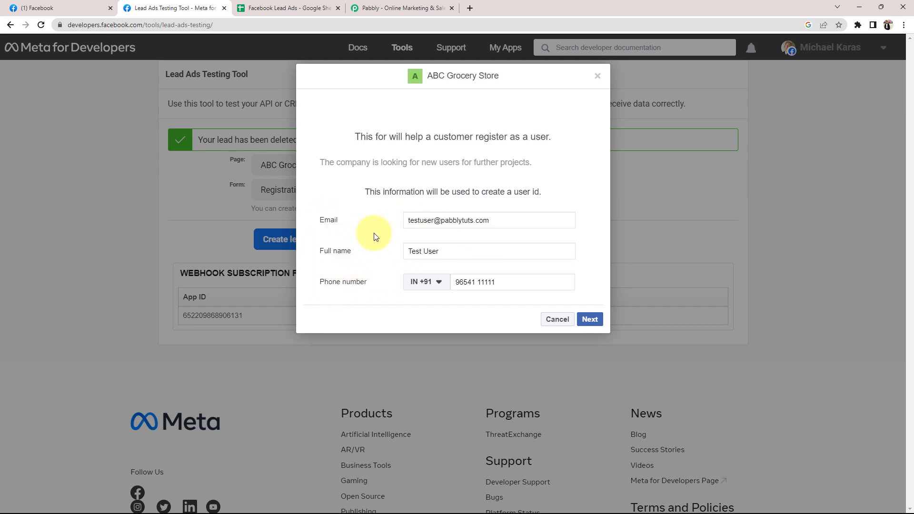
{"action": "left_click", "coordinate": [590, 320]}
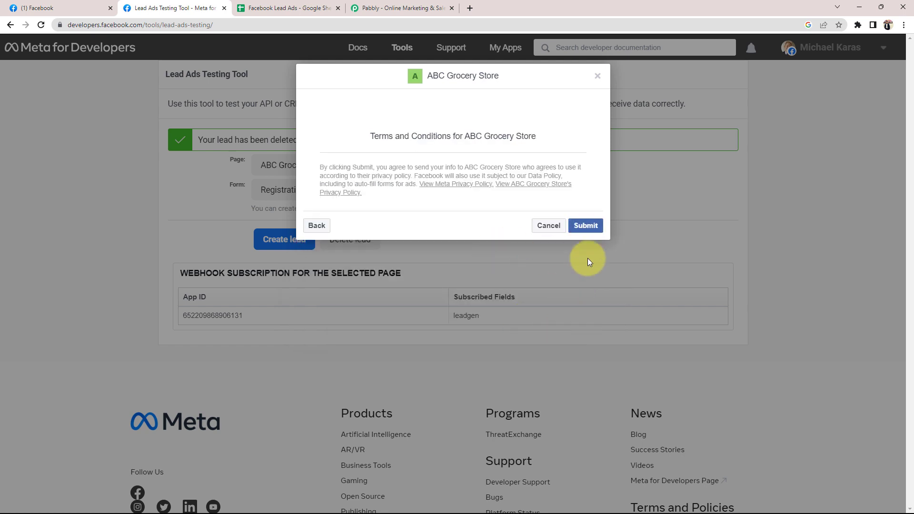
{"action": "left_click", "coordinate": [581, 227]}
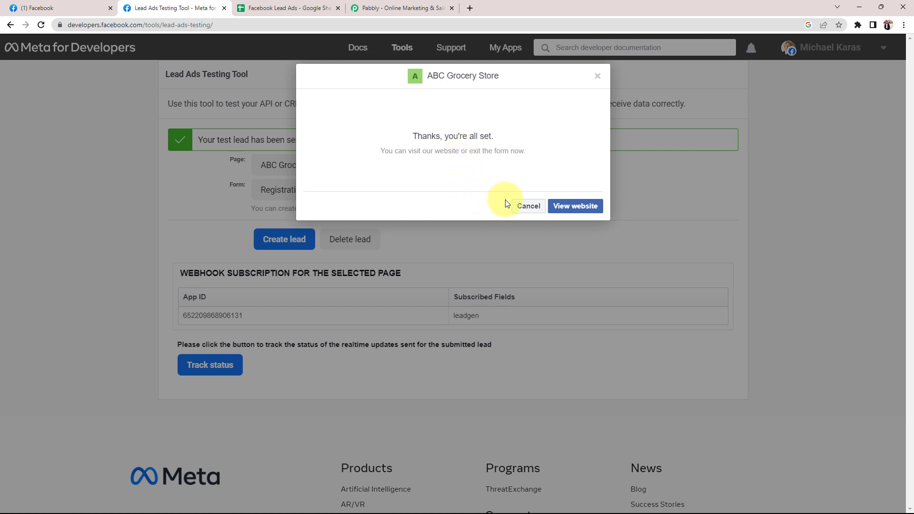
{"action": "left_click", "coordinate": [275, 9]}
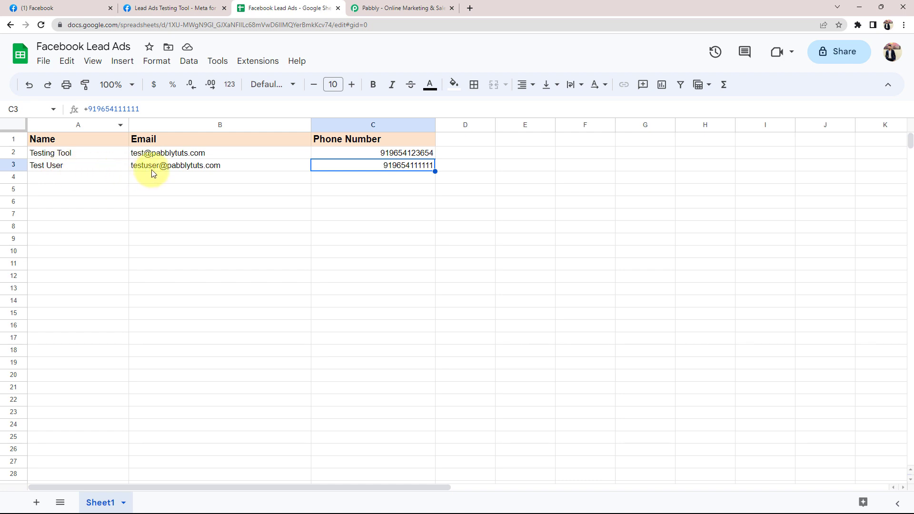
Inspect the new lead's name, e-mail and phone number in cells A3, B3 and C3.
{"action": "left_click", "coordinate": [212, 165]}
{"action": "left_click", "coordinate": [368, 167]}
{"action": "left_click", "coordinate": [65, 168]}
{"action": "left_click", "coordinate": [200, 7]}
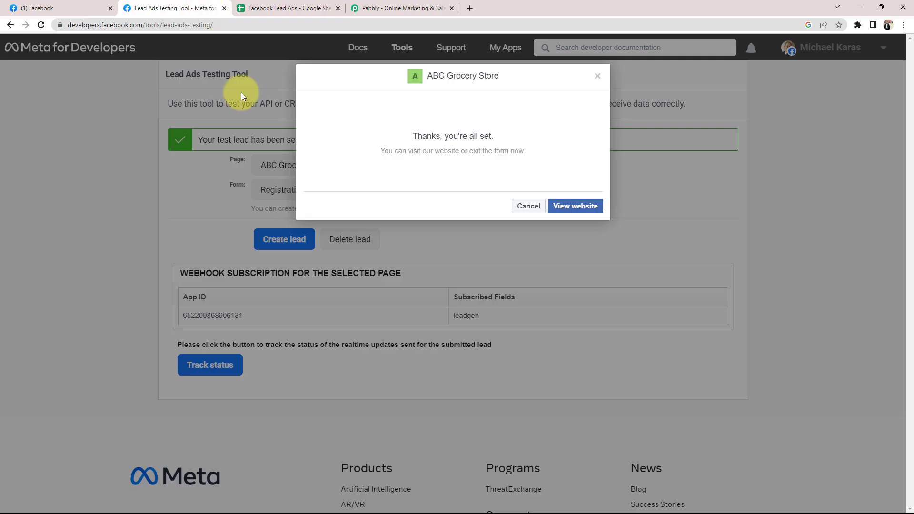
{"action": "left_click", "coordinate": [295, 8]}
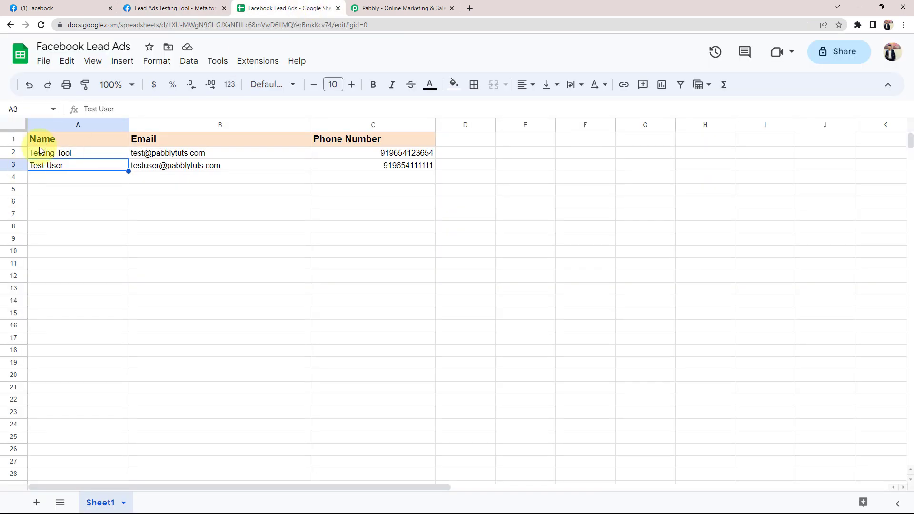
{"action": "left_click", "coordinate": [353, 167]}
{"action": "left_click", "coordinate": [204, 168]}
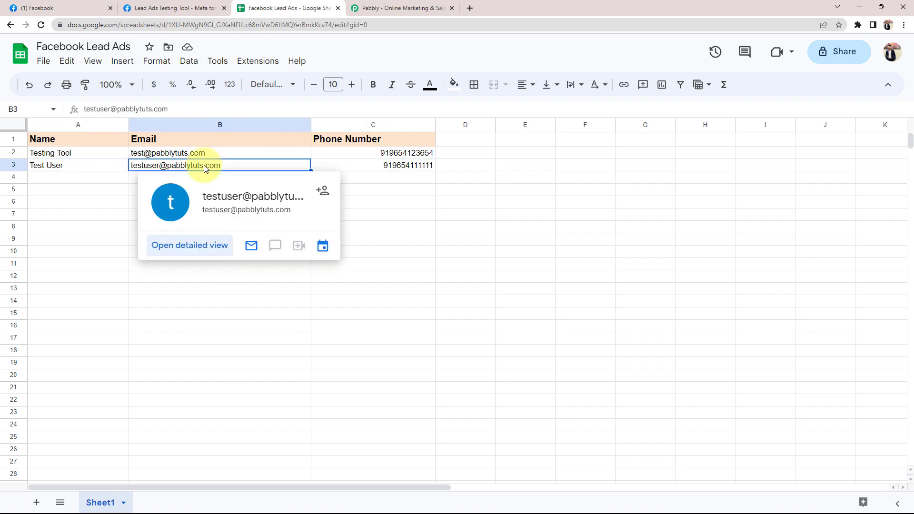
Close the Thanks dialog in the testing tool and move on to the Pabbly website.
{"action": "left_click", "coordinate": [175, 8]}
{"action": "left_click", "coordinate": [529, 206]}
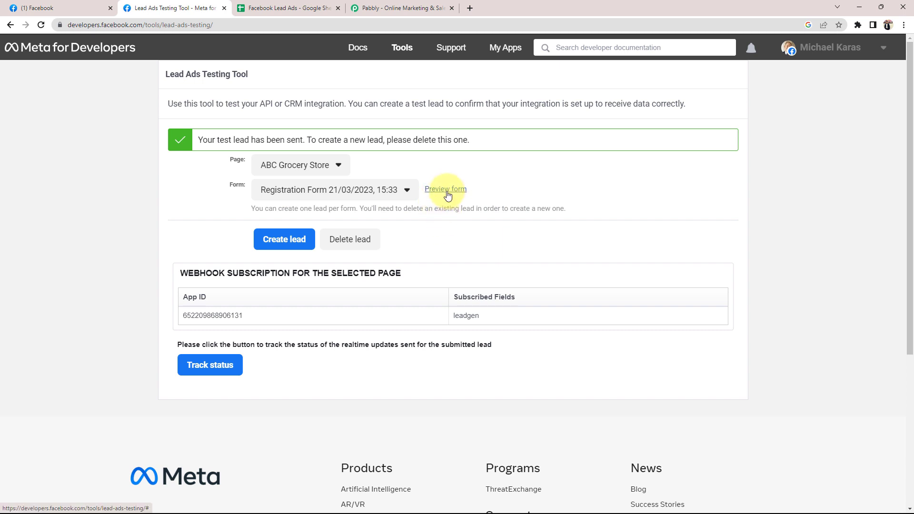
{"action": "left_click", "coordinate": [310, 5]}
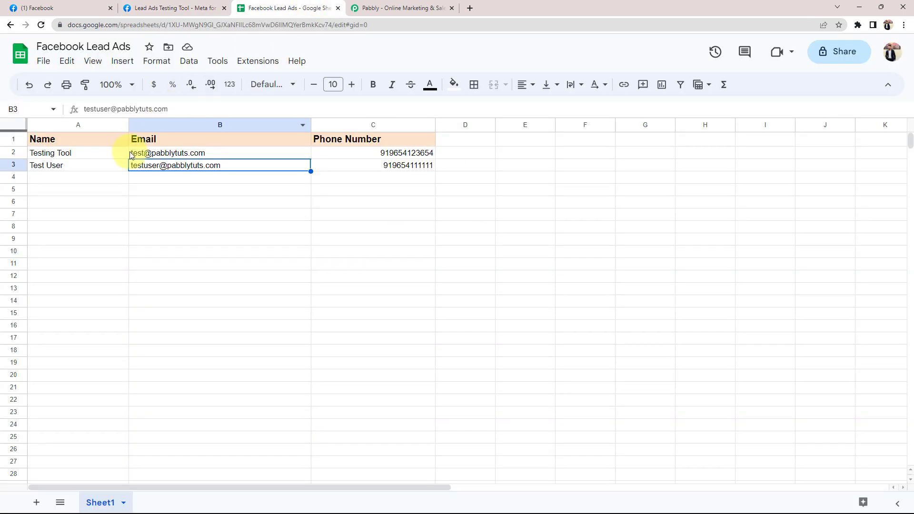
{"action": "left_click", "coordinate": [236, 205]}
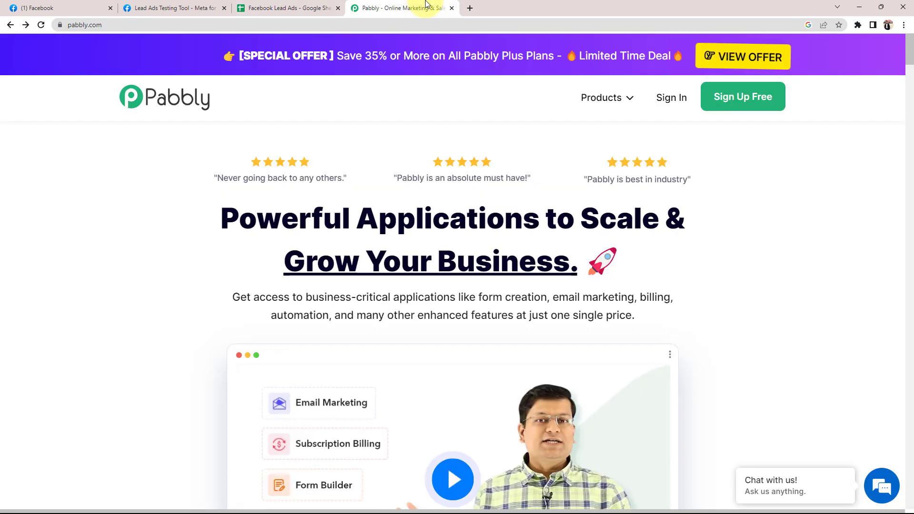
{"action": "left_click", "coordinate": [414, 8]}
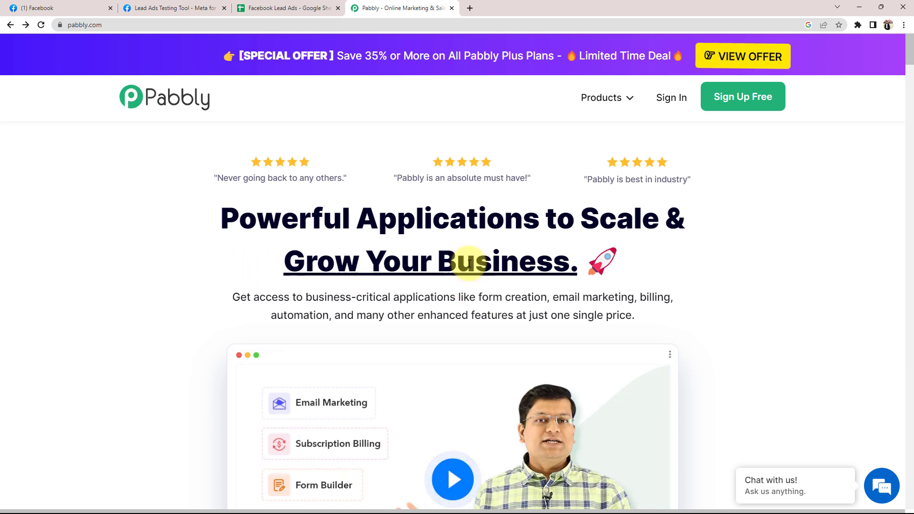
Sign in to the Pabbly account from pabbly.com.
{"action": "left_click", "coordinate": [307, 7]}
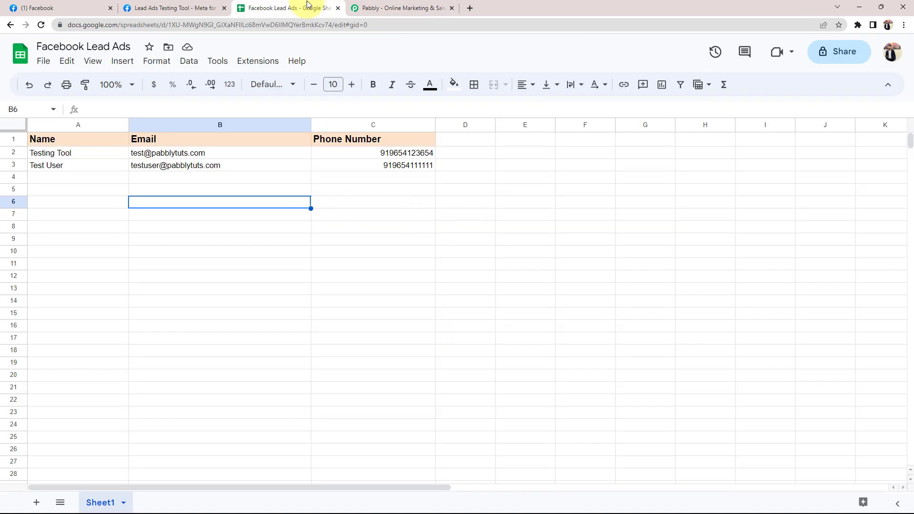
{"action": "left_click", "coordinate": [193, 5]}
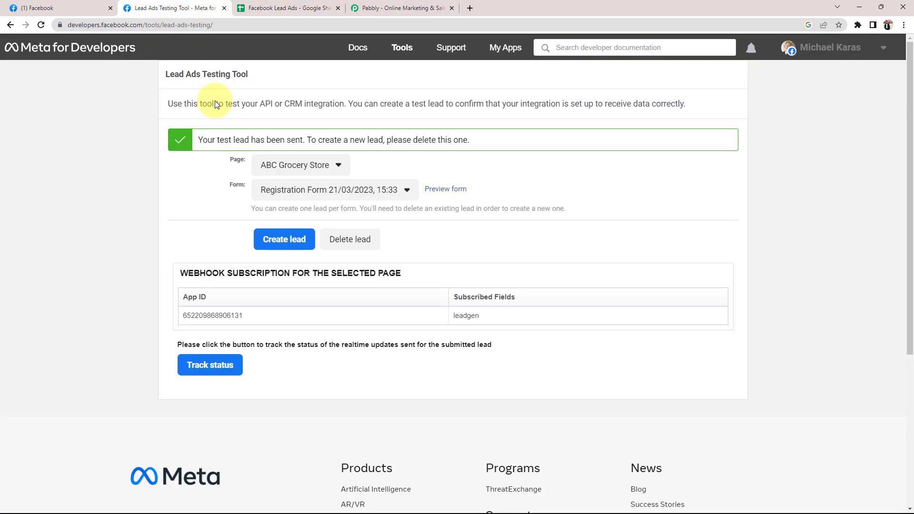
{"action": "left_click", "coordinate": [420, 4]}
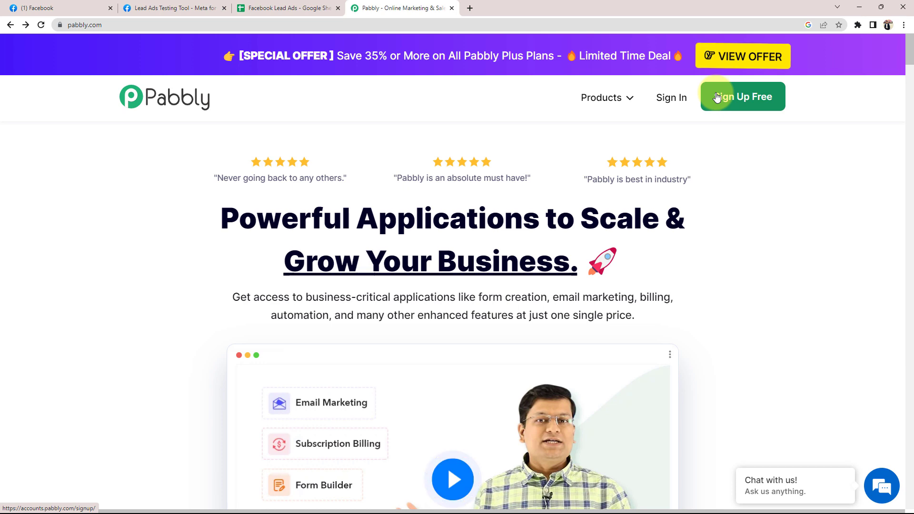
{"action": "left_click", "coordinate": [672, 101]}
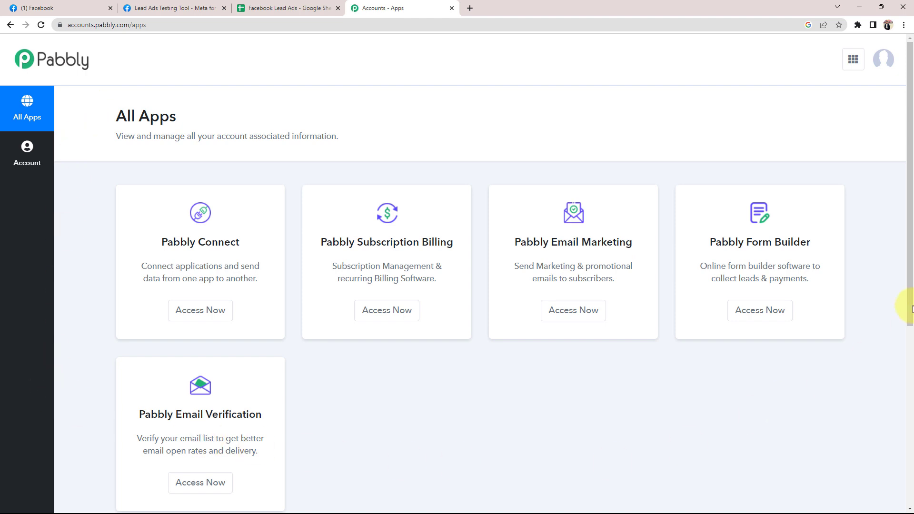
Launch Pabbly Connect from the All Apps page via Access Now.
{"action": "left_click_drag", "start_coordinate": [158, 241], "coordinate": [241, 227]}
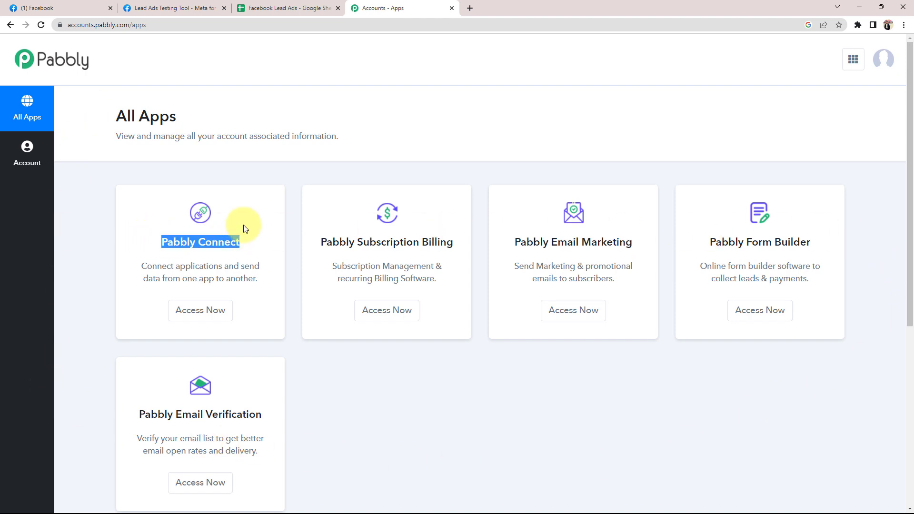
{"action": "left_click", "coordinate": [248, 212]}
{"action": "left_click", "coordinate": [186, 309]}
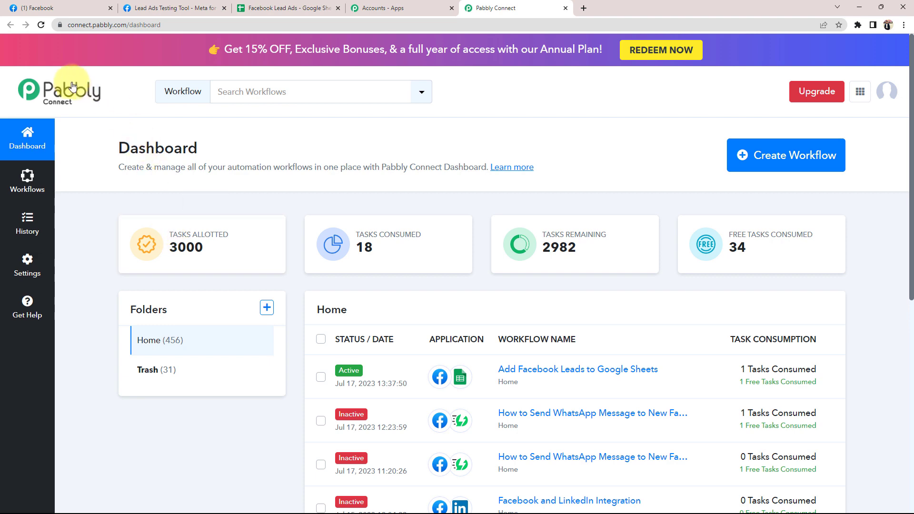
Create a new workflow with the pasted name 'Add Facebook Leads to Google Sheets'.
{"action": "left_click_drag", "start_coordinate": [109, 148], "coordinate": [214, 160]}
{"action": "left_click", "coordinate": [233, 152]}
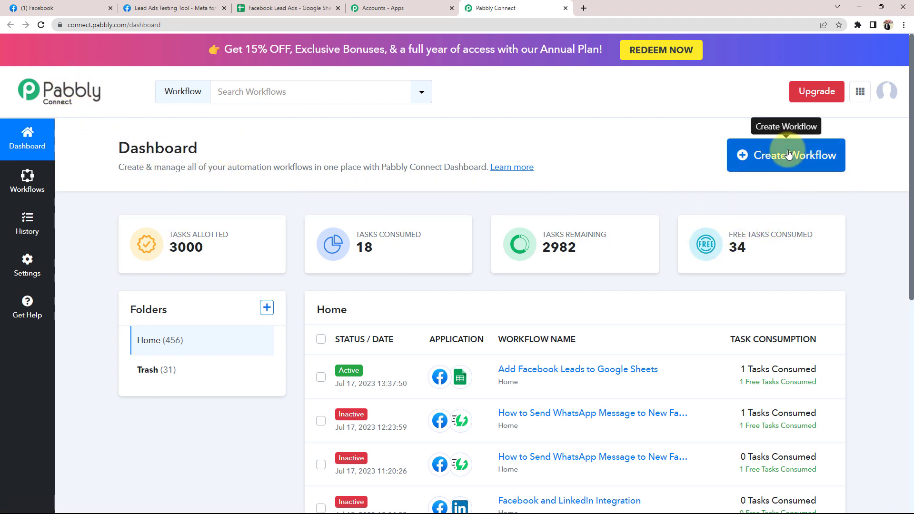
{"action": "left_click", "coordinate": [740, 157]}
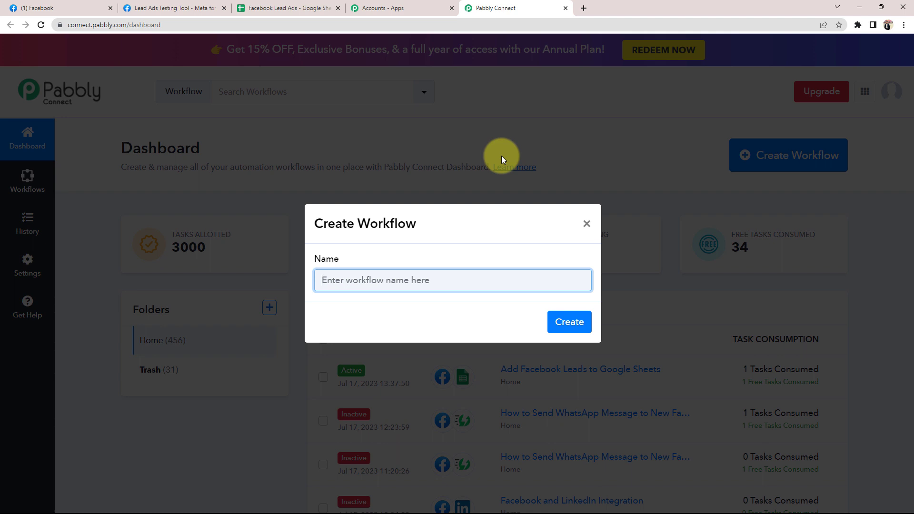
{"action": "type", "text": "Add Facebook Leads to Google Sheets"}
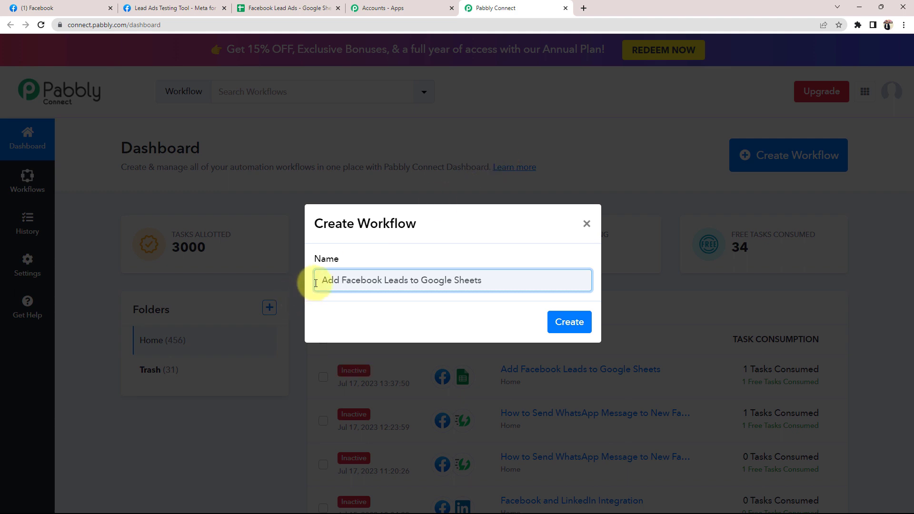
{"action": "left_click_drag", "start_coordinate": [503, 277], "coordinate": [341, 306]}
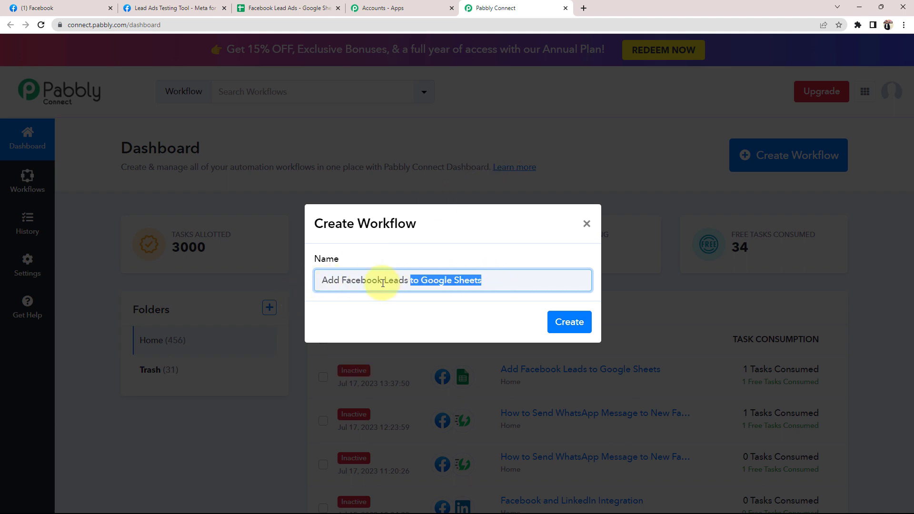
{"action": "left_click", "coordinate": [341, 306]}
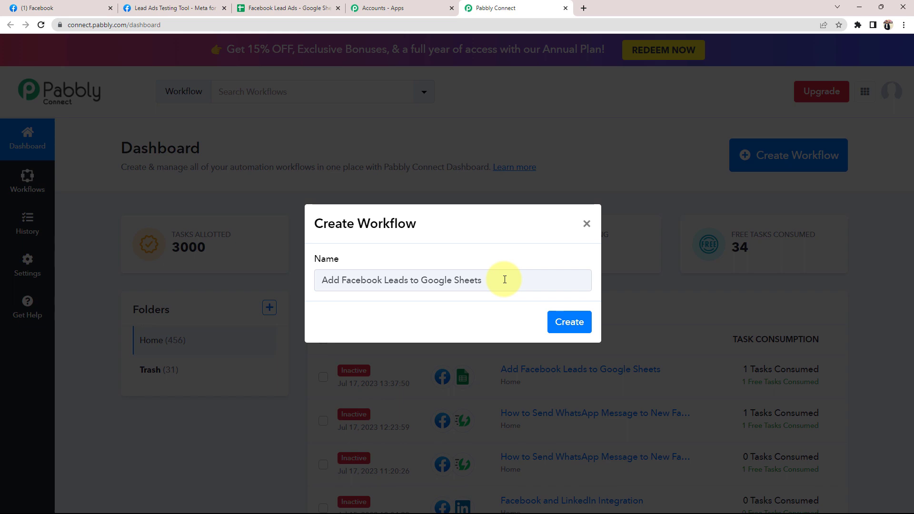
{"action": "left_click", "coordinate": [556, 322]}
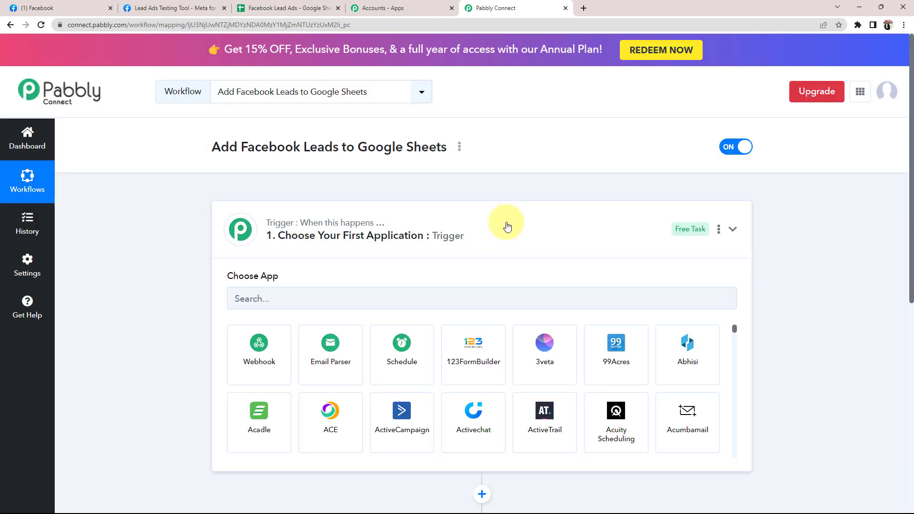
{"action": "left_click", "coordinate": [506, 224]}
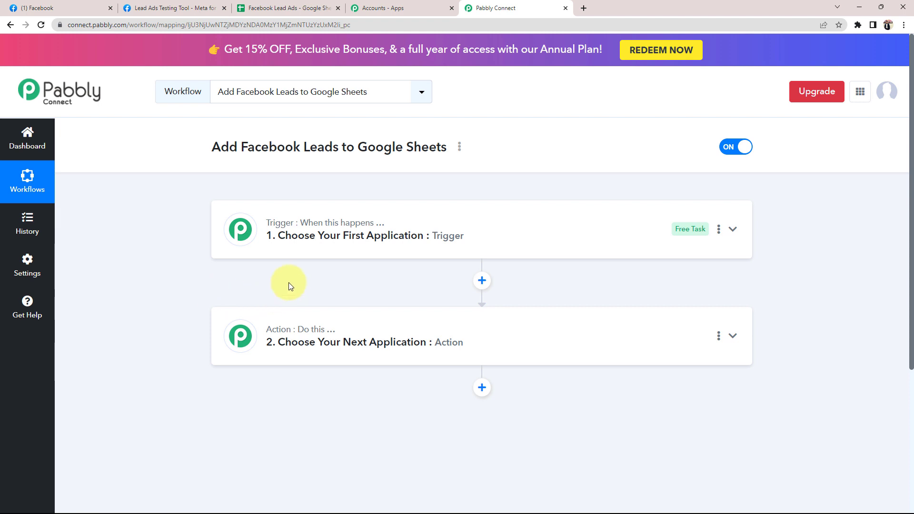
{"action": "left_click", "coordinate": [162, 5]}
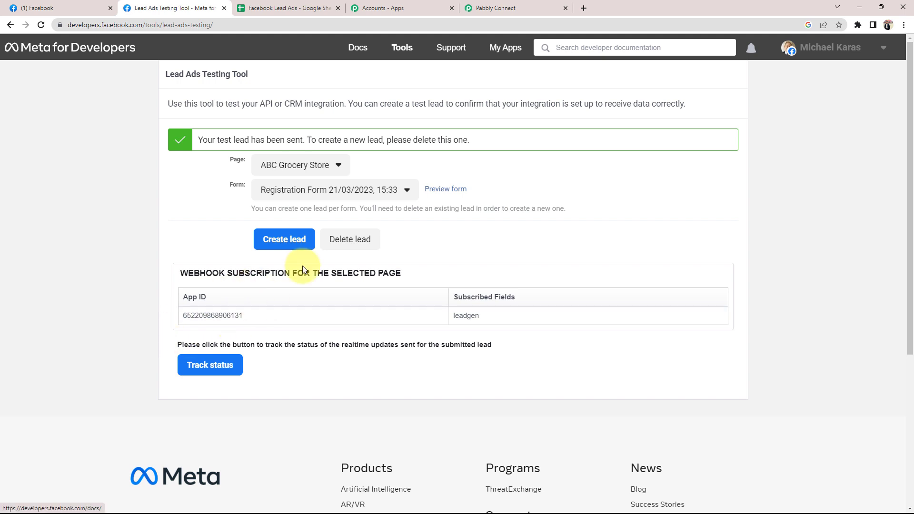
{"action": "left_click", "coordinate": [281, 7]}
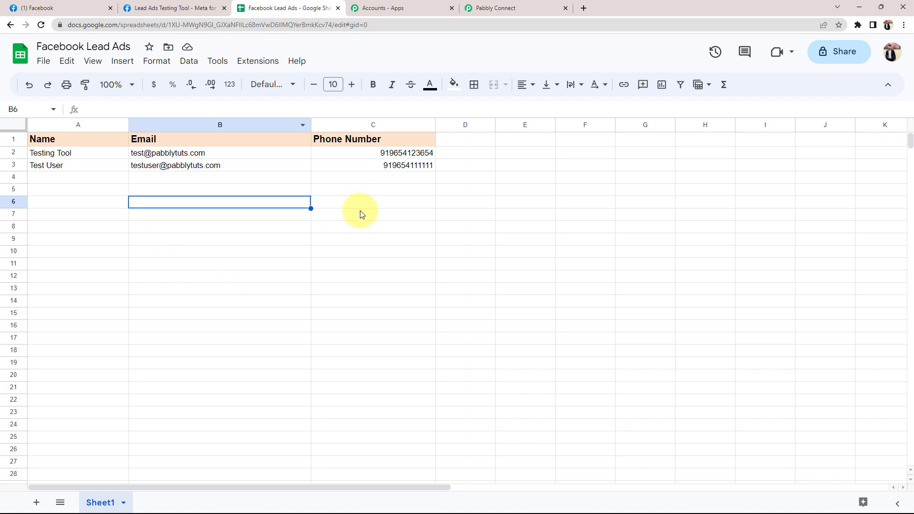
{"action": "left_click", "coordinate": [552, 5]}
Set the trigger app to Facebook Lead Ads with the New Lead (Instant) event.
{"action": "left_click", "coordinate": [341, 260]}
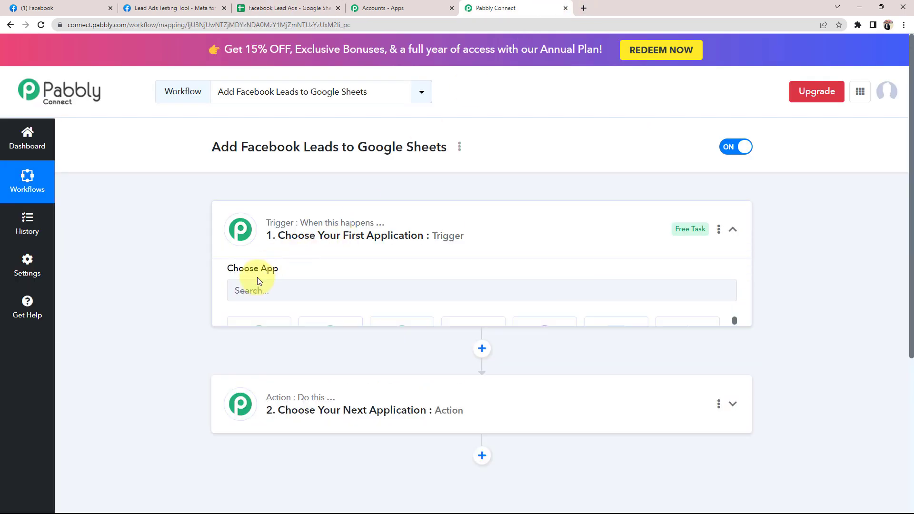
{"action": "left_click", "coordinate": [260, 296]}
{"action": "type", "text": "fac"}
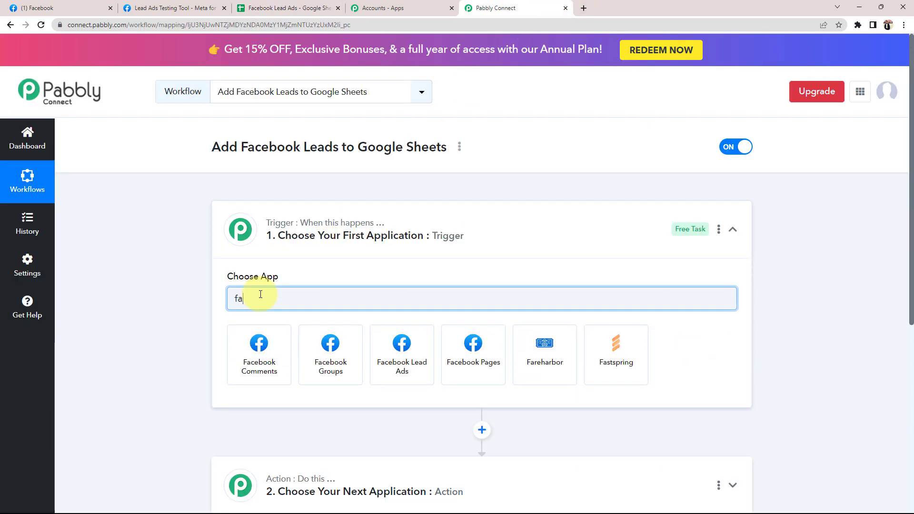
{"action": "left_click", "coordinate": [409, 353]}
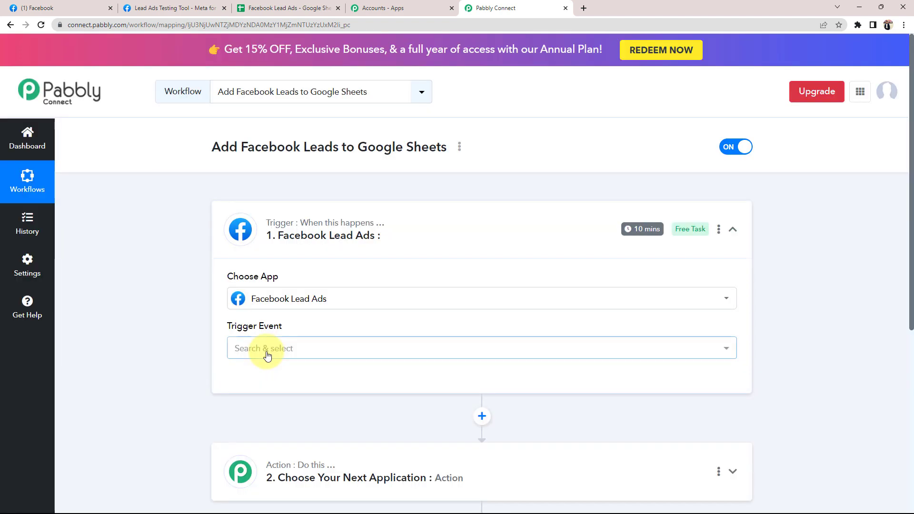
{"action": "left_click", "coordinate": [265, 350]}
{"action": "left_click", "coordinate": [249, 414]}
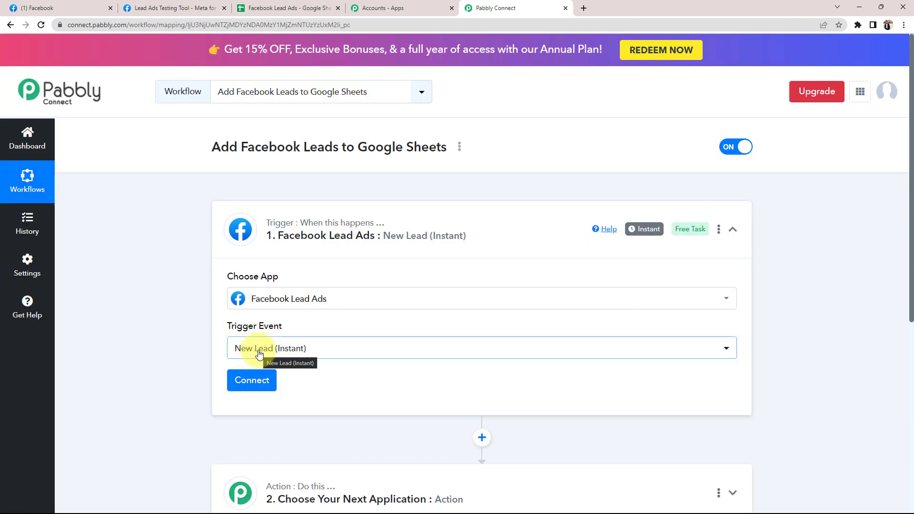
{"action": "scroll", "coordinate": [112, 362], "scroll_direction": "down", "scroll_amount": 2}
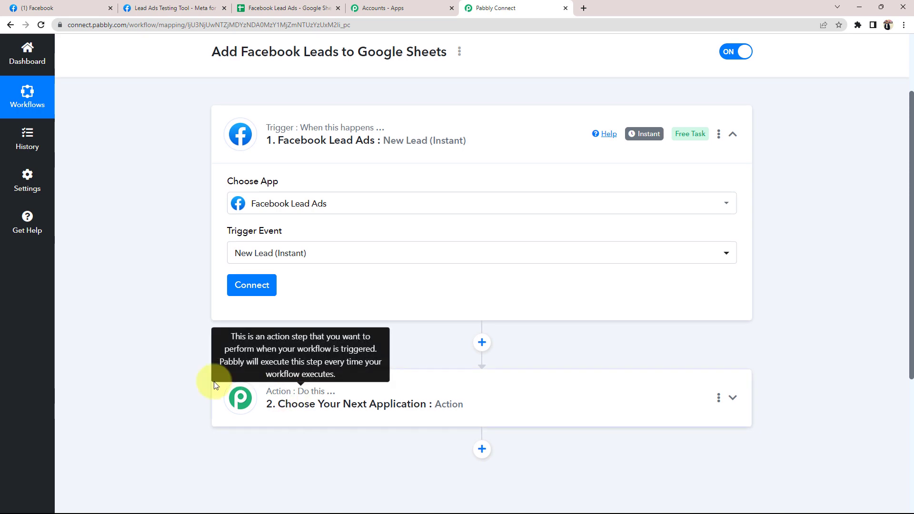
Set the action app to Google Sheets with the Add New Row event.
{"action": "left_click", "coordinate": [214, 384]}
{"action": "left_click", "coordinate": [262, 330]}
{"action": "type", "text": "g"}
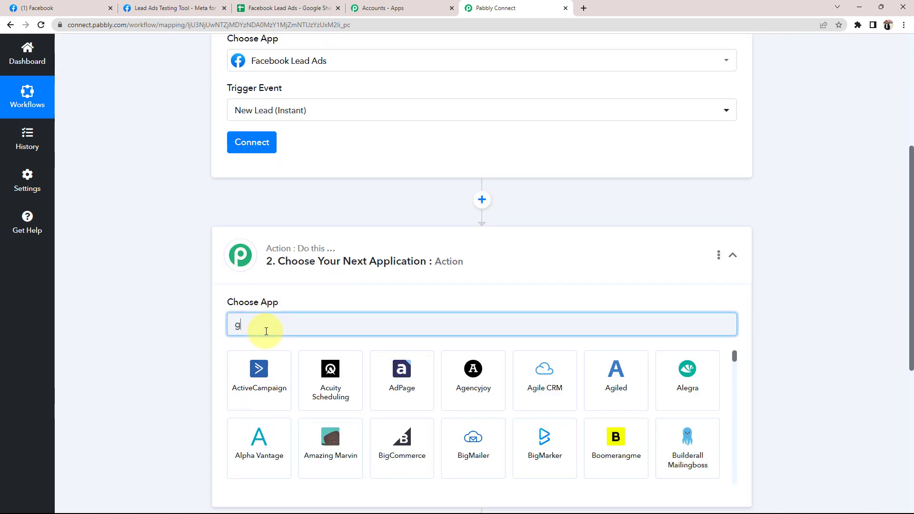
{"action": "type", "text": "oogl"}
{"action": "left_click", "coordinate": [615, 439]}
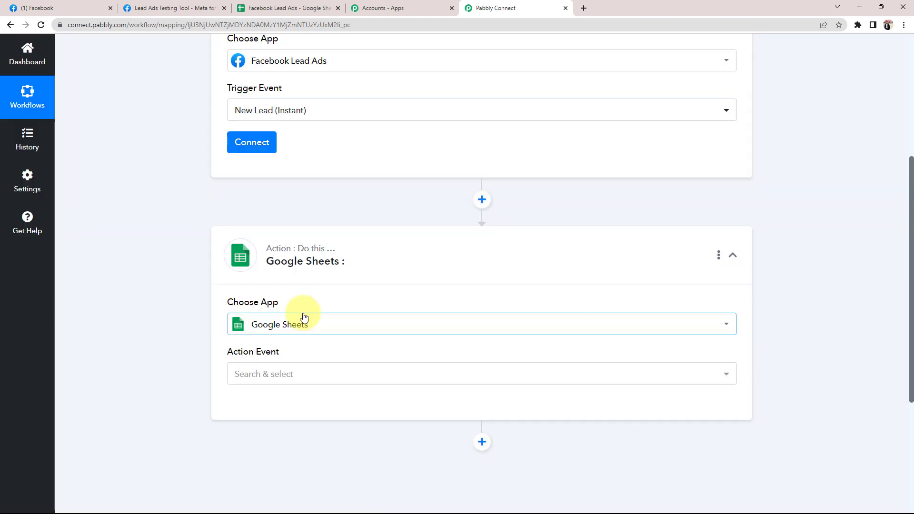
{"action": "left_click", "coordinate": [262, 375]}
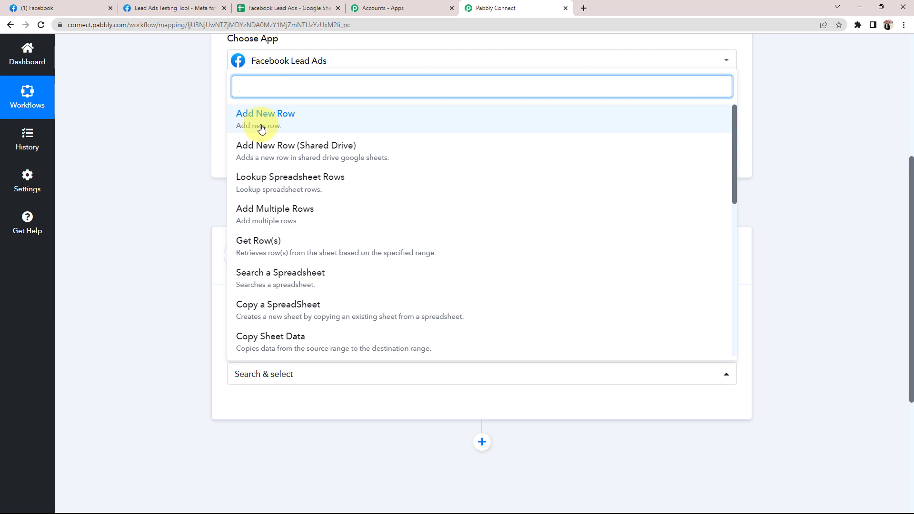
{"action": "left_click", "coordinate": [261, 128]}
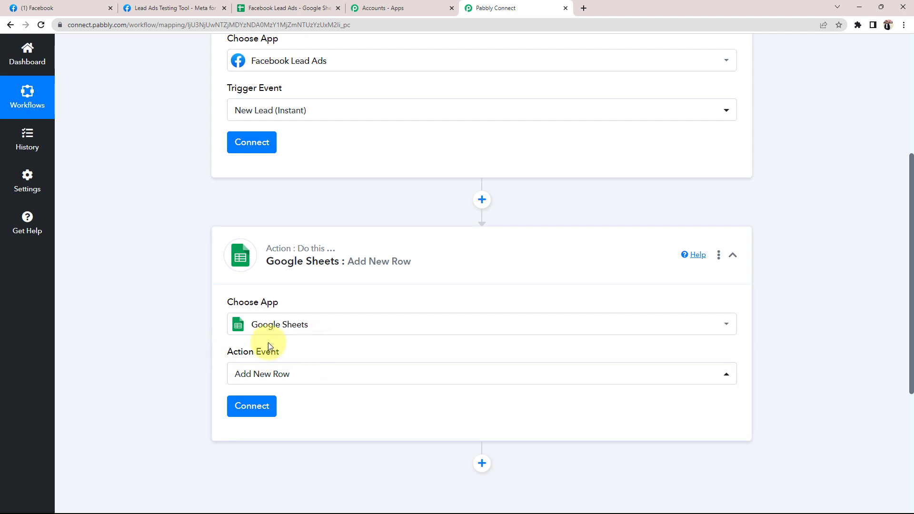
{"action": "scroll", "coordinate": [130, 330], "scroll_direction": "up", "scroll_amount": 2}
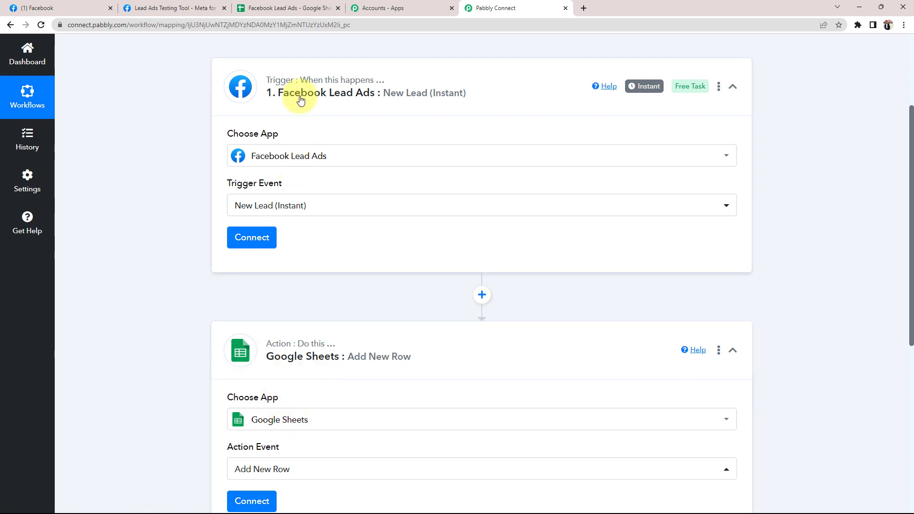
Add a new Facebook Lead Ads connection to the trigger and authorise Pabbly.
{"action": "left_click", "coordinate": [249, 234]}
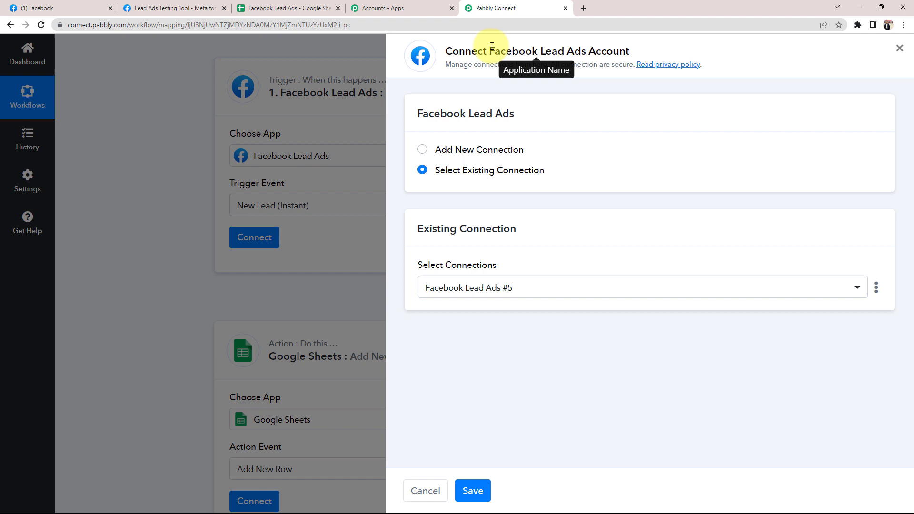
{"action": "left_click_drag", "start_coordinate": [490, 51], "coordinate": [673, 50]}
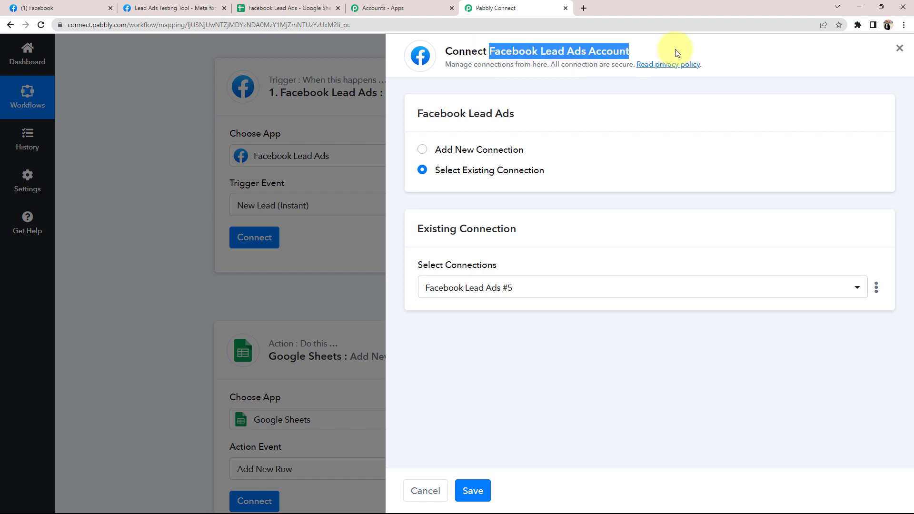
{"action": "left_click", "coordinate": [423, 149]}
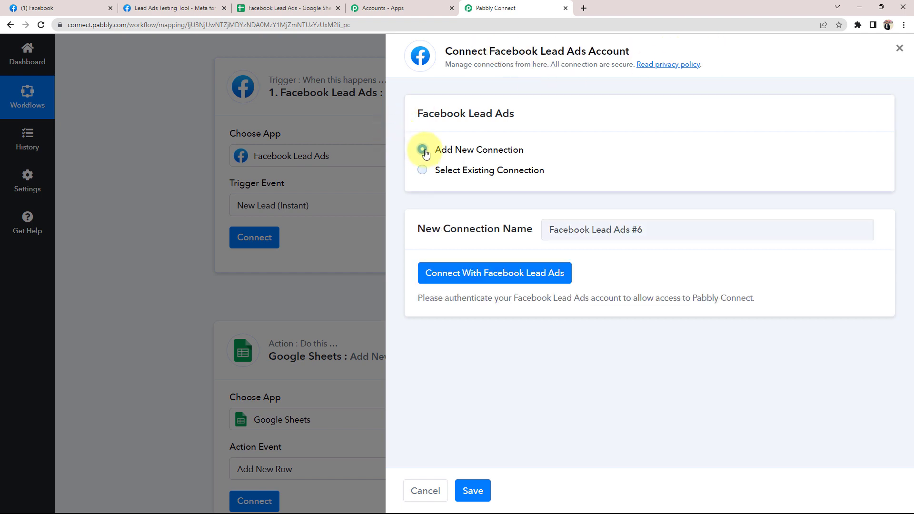
{"action": "left_click", "coordinate": [462, 274]}
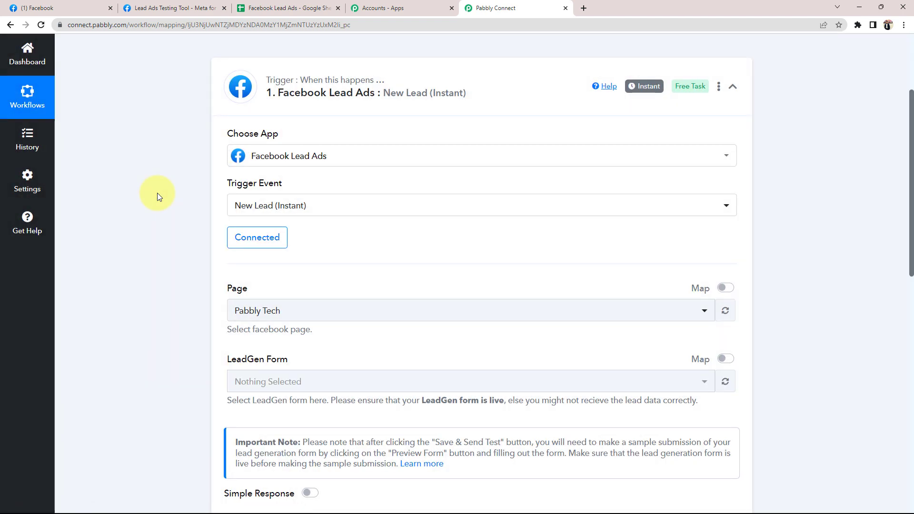
Review the connected trigger settings, then bring up the ABC Grocery Store Facebook page.
{"action": "scroll", "coordinate": [155, 195], "scroll_direction": "down", "scroll_amount": 1}
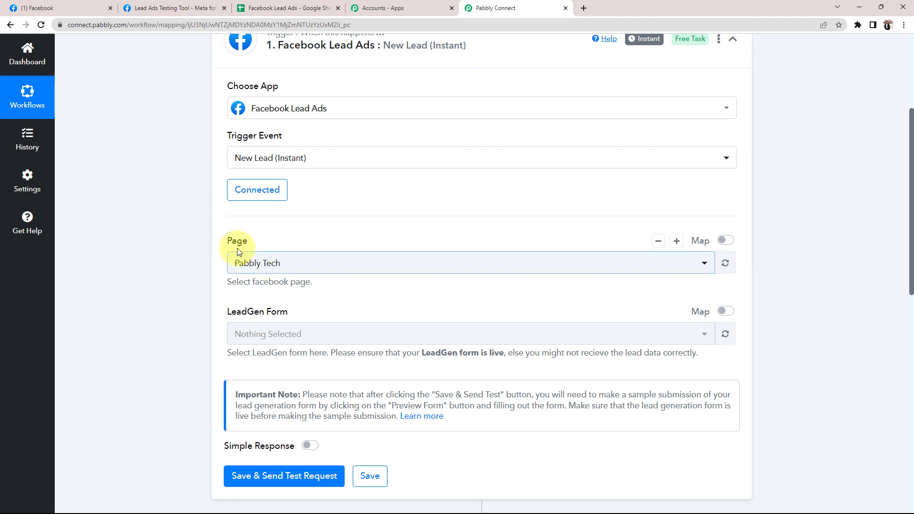
{"action": "scroll", "coordinate": [183, 229], "scroll_direction": "down", "scroll_amount": 2}
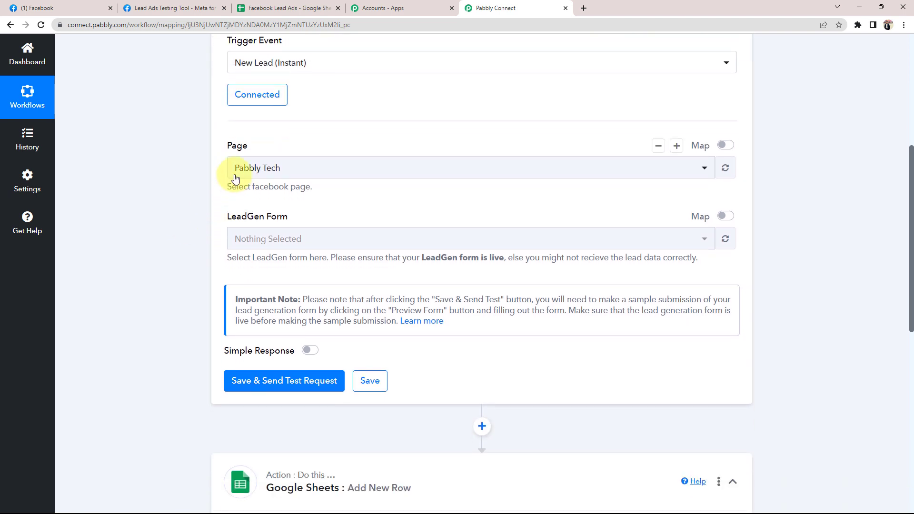
{"action": "mouse_move", "coordinate": [236, 146]}
{"action": "left_mouse_down"}
{"action": "mouse_move", "coordinate": [224, 197]}
{"action": "mouse_move", "coordinate": [288, 217]}
{"action": "left_mouse_up"}
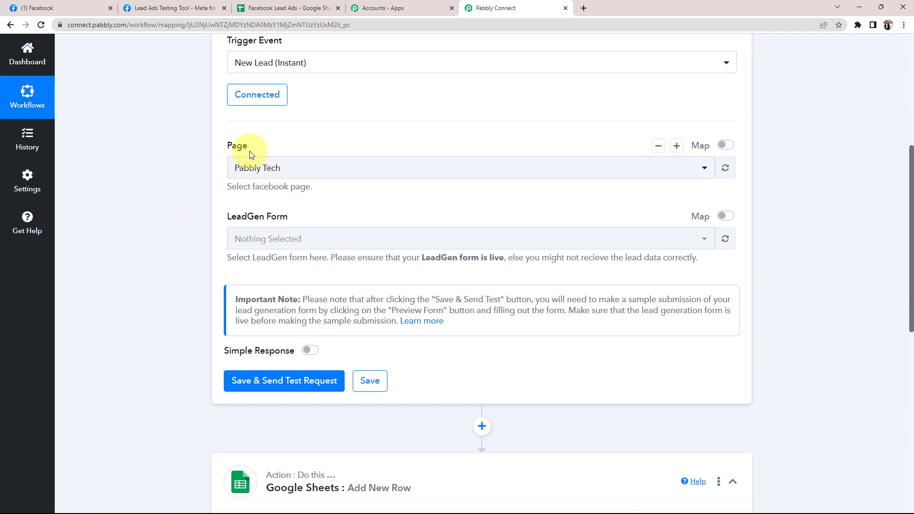
{"action": "left_click", "coordinate": [19, 8]}
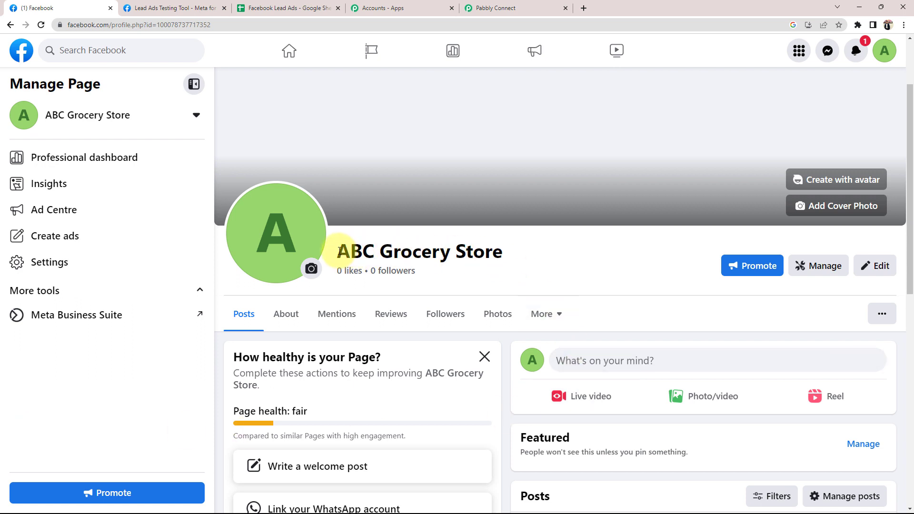
Open Instant Forms in Meta Business Suite for the ABC Grocery Store page.
{"action": "left_click_drag", "start_coordinate": [338, 251], "coordinate": [504, 253]}
{"action": "left_click", "coordinate": [68, 315]}
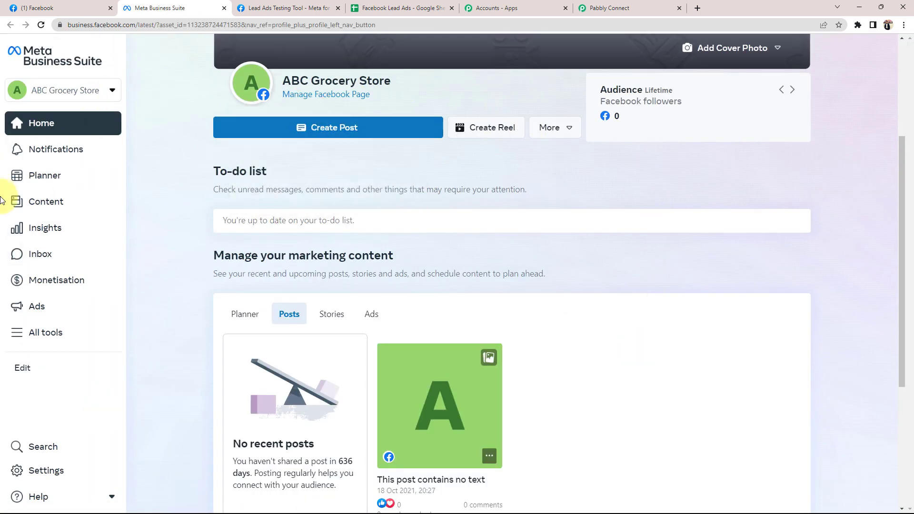
{"action": "left_click", "coordinate": [15, 338]}
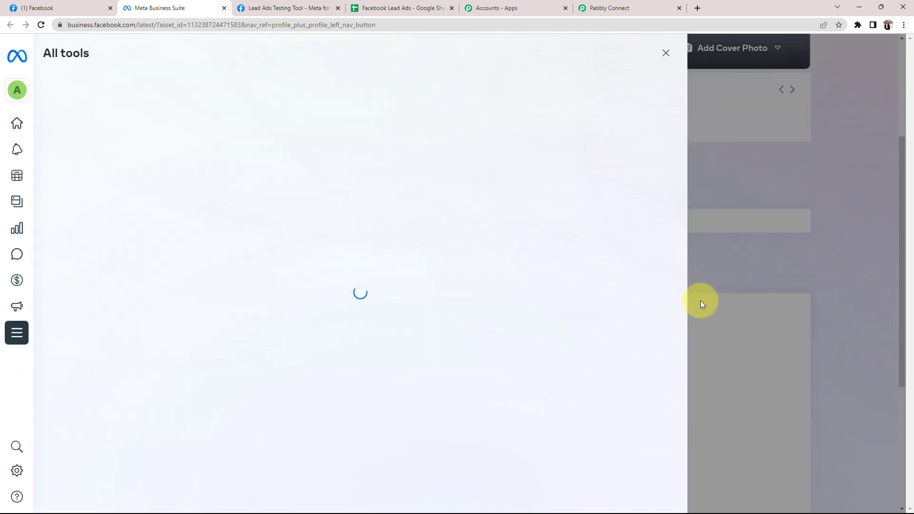
{"action": "scroll", "coordinate": [561, 292], "scroll_direction": "down", "scroll_amount": 5}
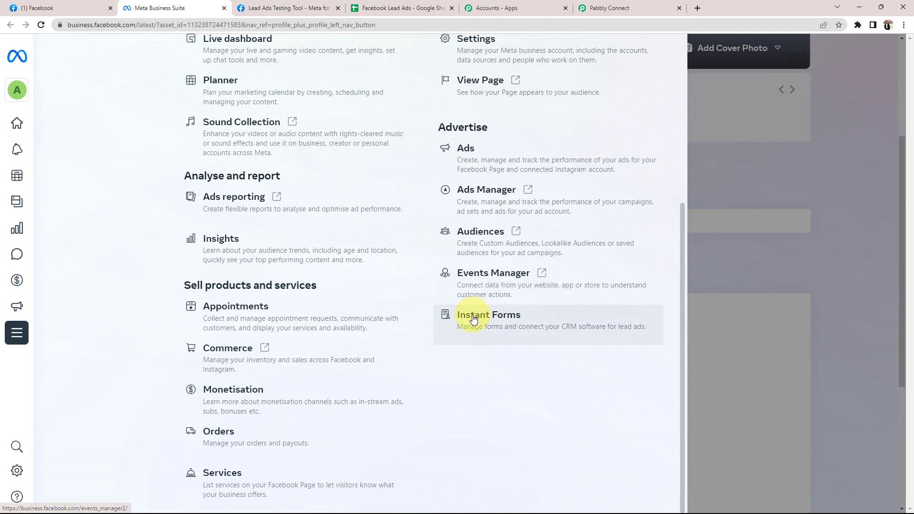
{"action": "left_click", "coordinate": [473, 320]}
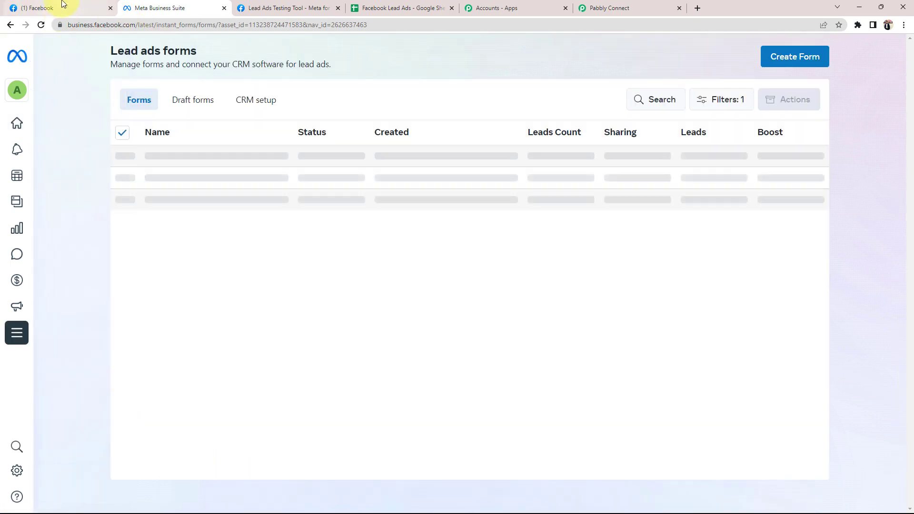
Confirm the form's page is ABC Grocery Store, then return to the Pabbly Connect workflow.
{"action": "left_click", "coordinate": [102, 8]}
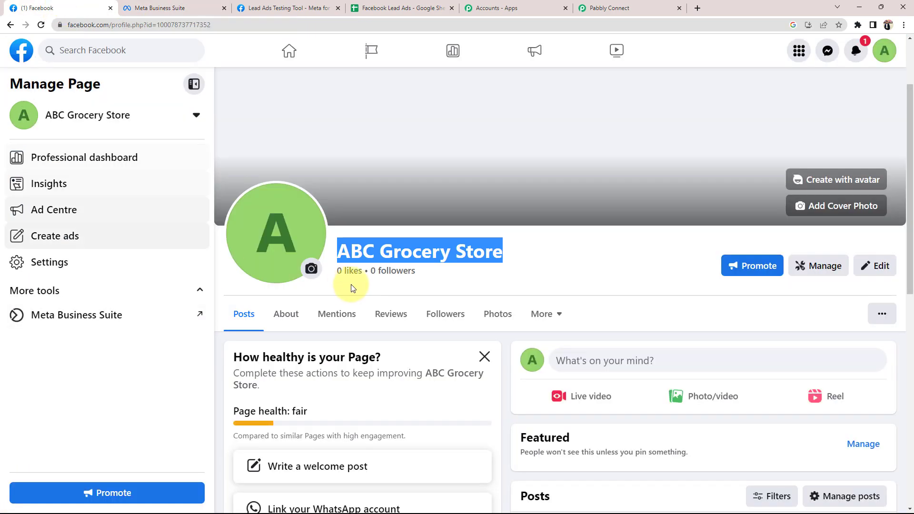
{"action": "left_click", "coordinate": [545, 282]}
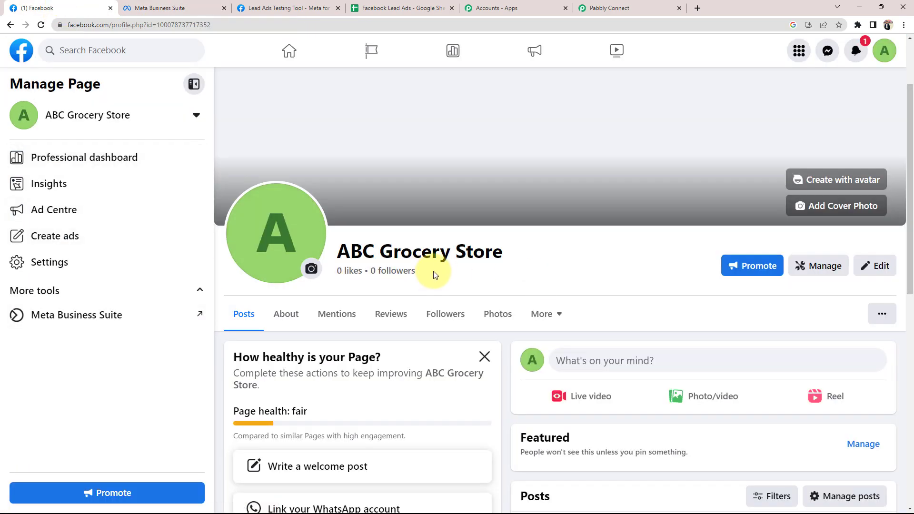
{"action": "left_click", "coordinate": [136, 6]}
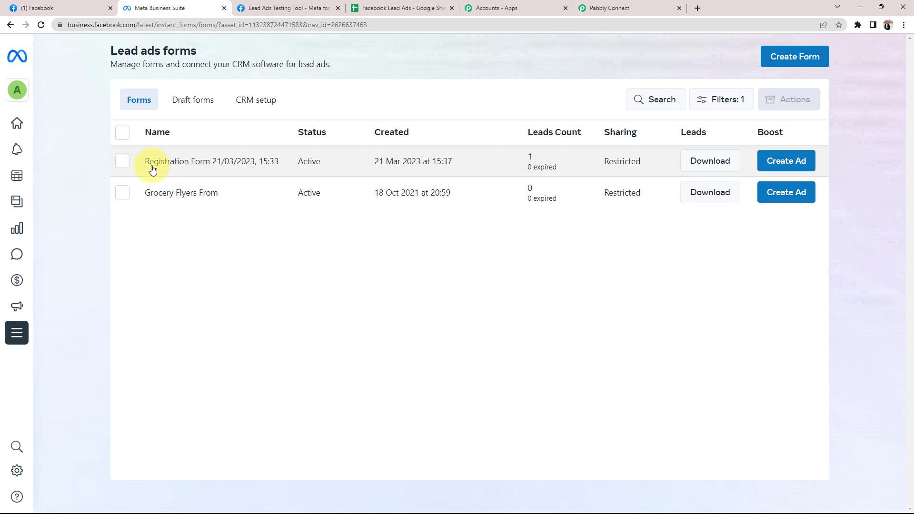
{"action": "left_click", "coordinate": [63, 5]}
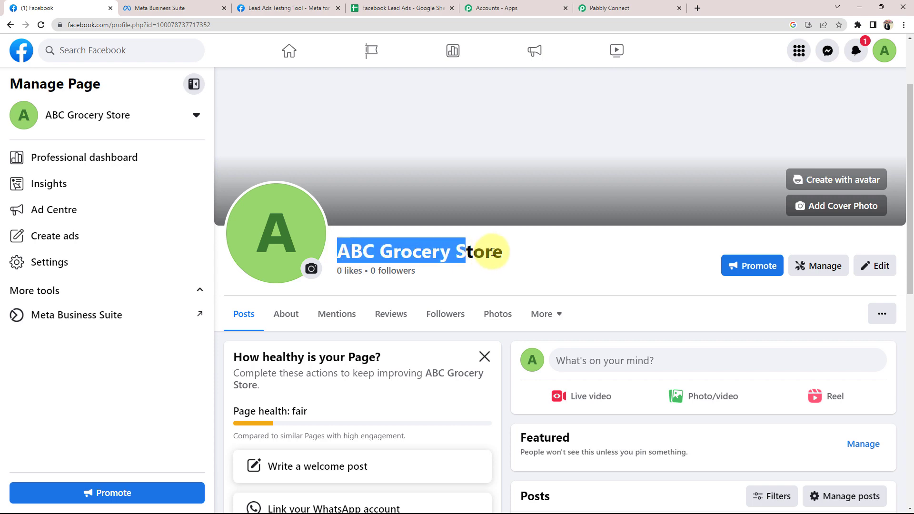
{"action": "left_click_drag", "start_coordinate": [337, 251], "coordinate": [487, 292]}
{"action": "left_click", "coordinate": [487, 293]}
{"action": "left_click", "coordinate": [173, 8]}
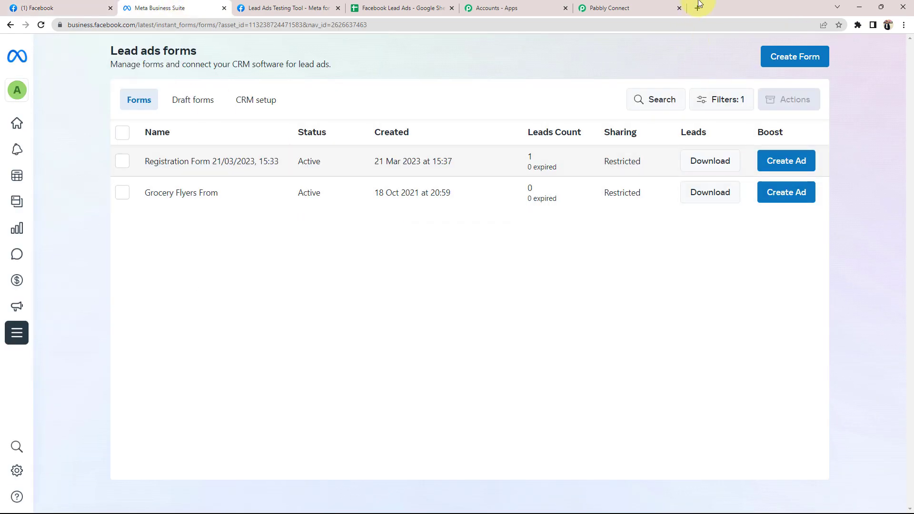
{"action": "left_click", "coordinate": [633, 8]}
Search 'abc' in the trigger's Page list and choose ABC Grocery Store.
{"action": "left_click", "coordinate": [241, 170]}
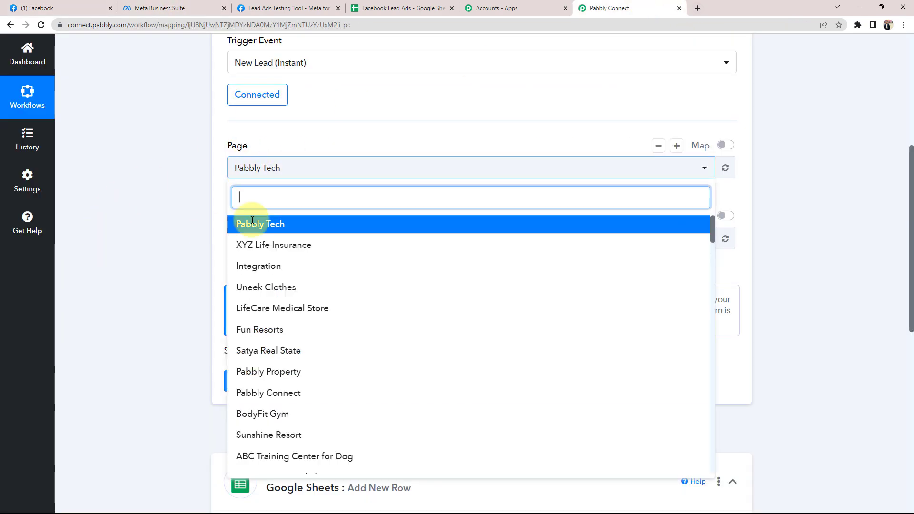
{"action": "scroll", "coordinate": [265, 344], "scroll_direction": "down", "scroll_amount": 2}
{"action": "scroll", "coordinate": [265, 344], "scroll_direction": "down", "scroll_amount": 2}
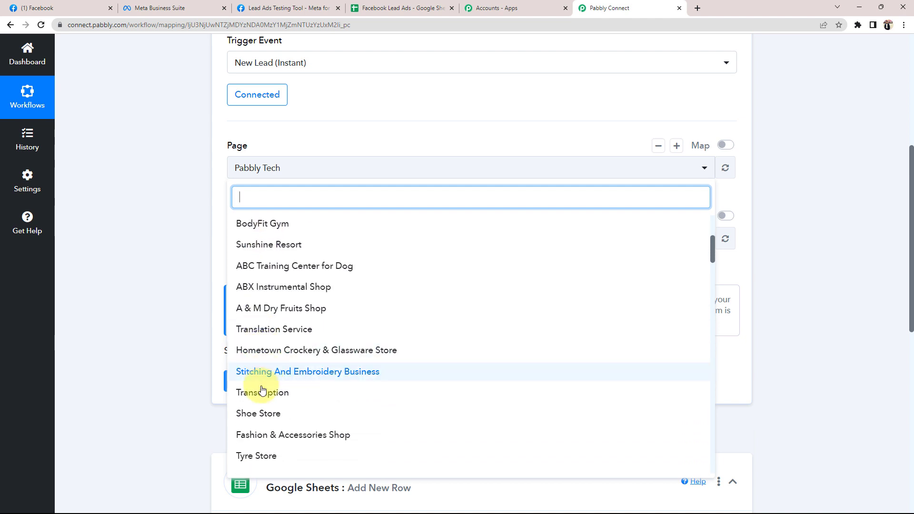
{"action": "scroll", "coordinate": [262, 383], "scroll_direction": "up", "scroll_amount": 1}
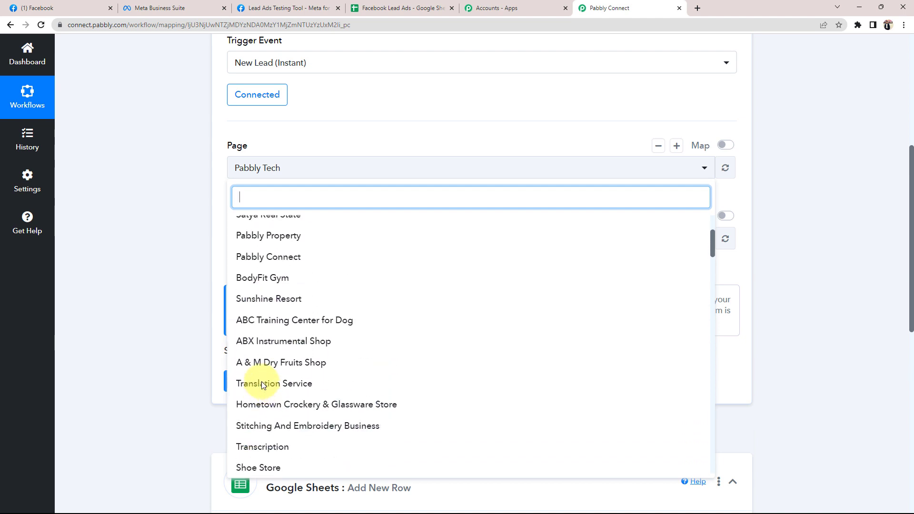
{"action": "scroll", "coordinate": [261, 357], "scroll_direction": "up", "scroll_amount": 2}
{"action": "scroll", "coordinate": [262, 334], "scroll_direction": "up", "scroll_amount": 1}
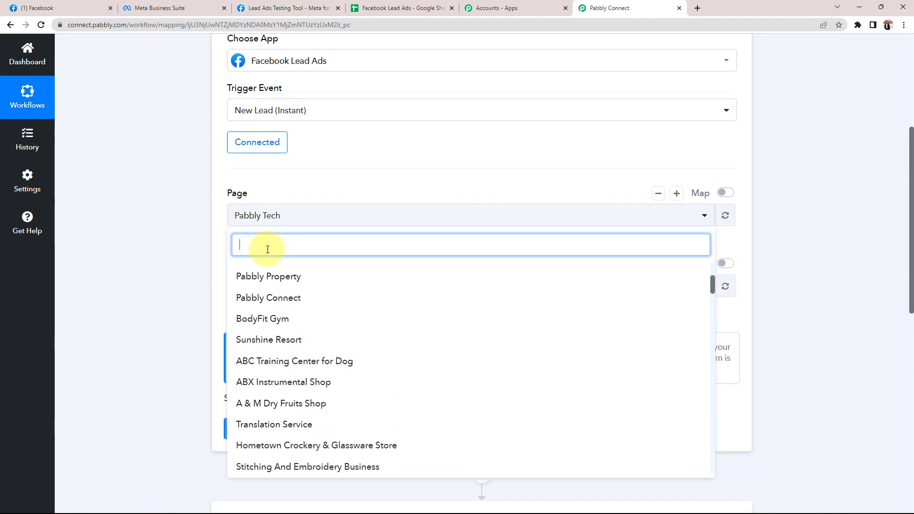
{"action": "type", "text": "abc"}
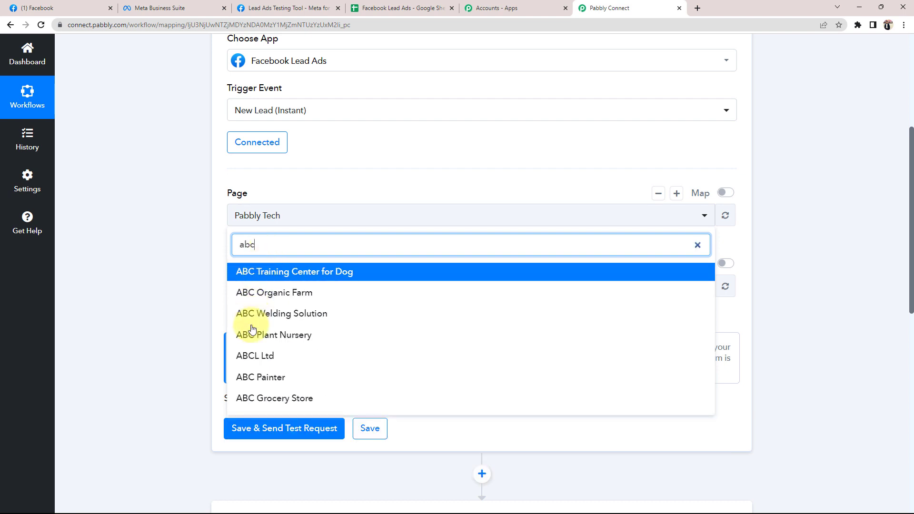
{"action": "left_click", "coordinate": [258, 396]}
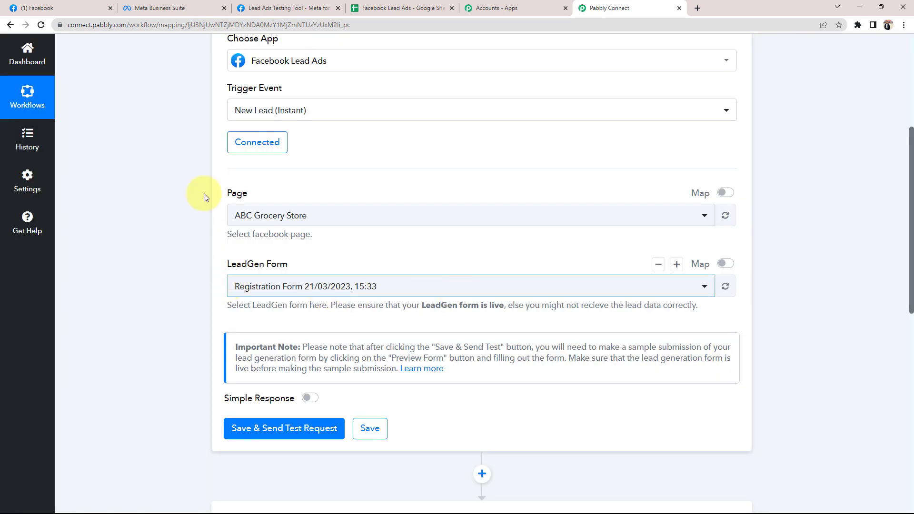
Choose Registration Form 21/03/2023, 15:33 as the lead form and send a test request.
{"action": "left_click", "coordinate": [159, 8]}
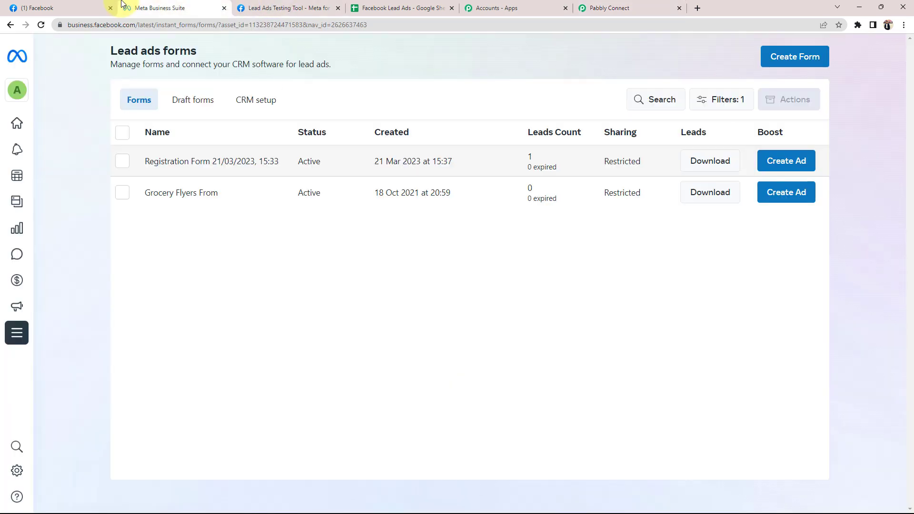
{"action": "left_click", "coordinate": [596, 4]}
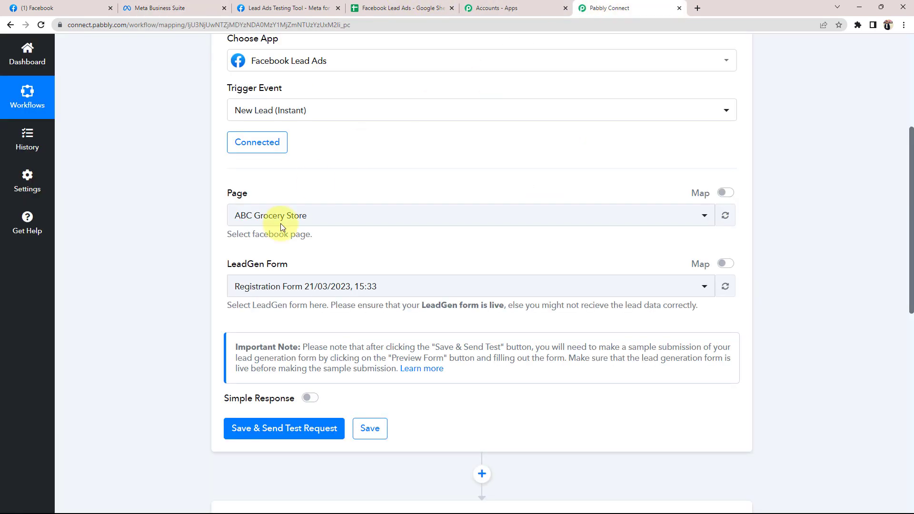
{"action": "left_click", "coordinate": [243, 287]}
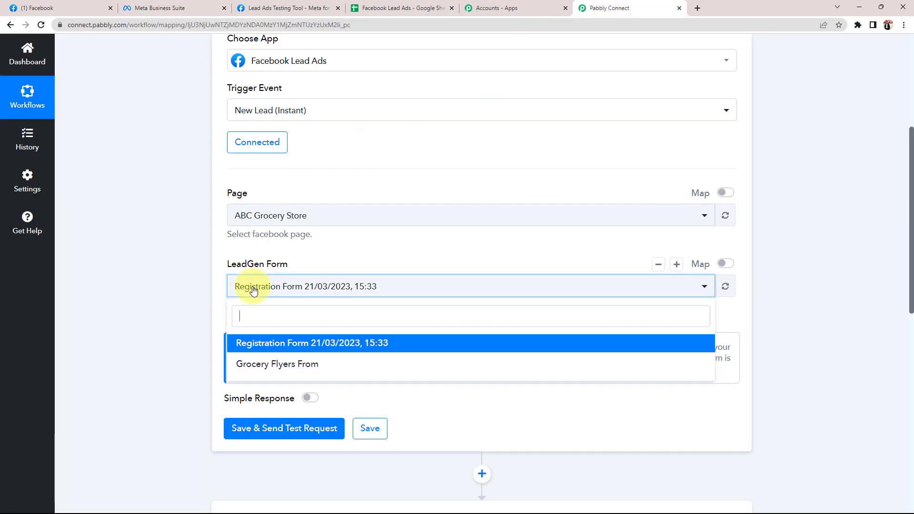
{"action": "left_click", "coordinate": [288, 344]}
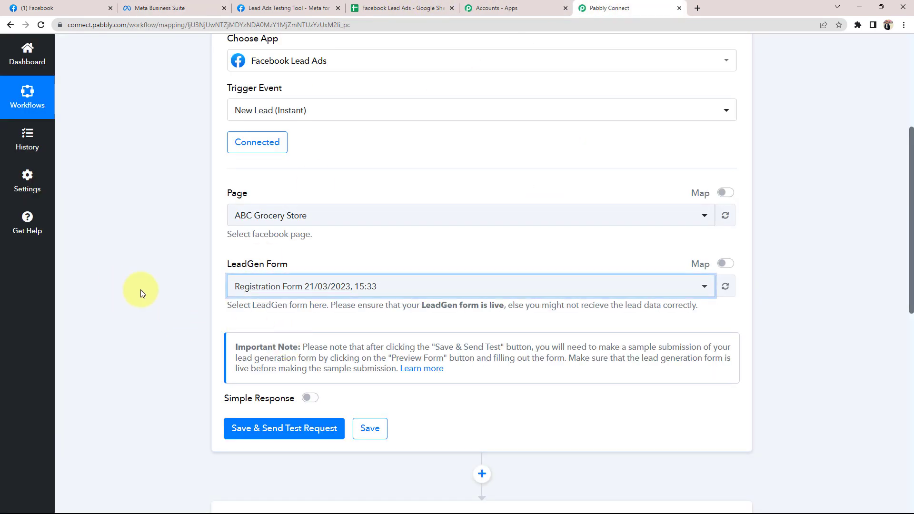
{"action": "left_click", "coordinate": [255, 433]}
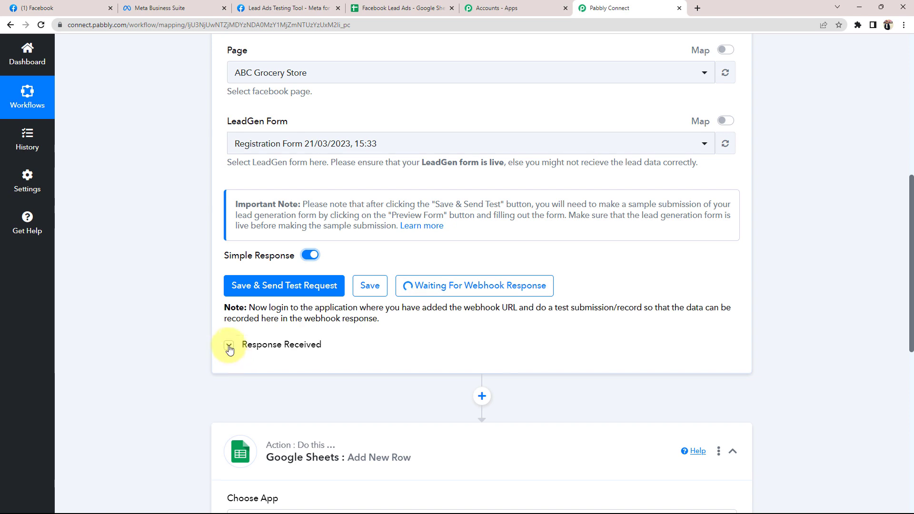
Expand Response Received and inspect the error status and Empty data message.
{"action": "left_click", "coordinate": [229, 349]}
{"action": "scroll", "coordinate": [144, 337], "scroll_direction": "down", "scroll_amount": 5}
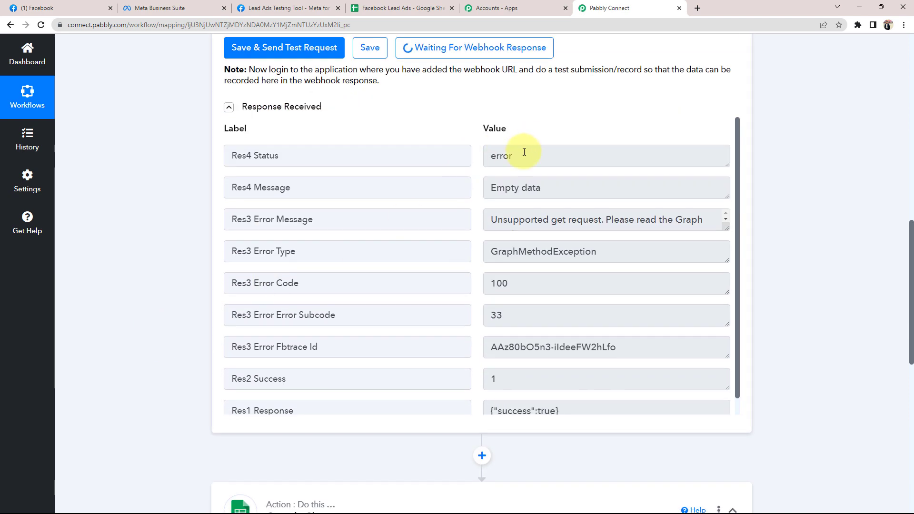
{"action": "double_click", "coordinate": [524, 152]}
{"action": "left_click", "coordinate": [536, 185]}
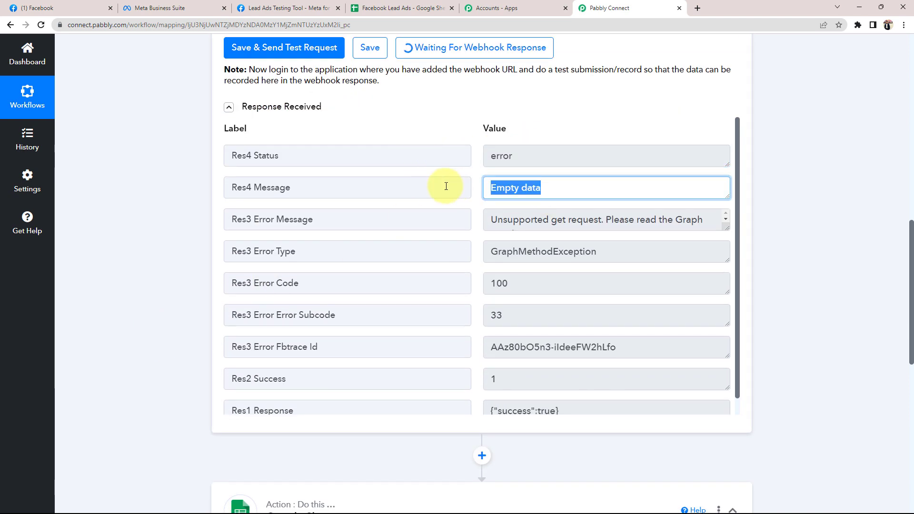
{"action": "left_click", "coordinate": [165, 8]}
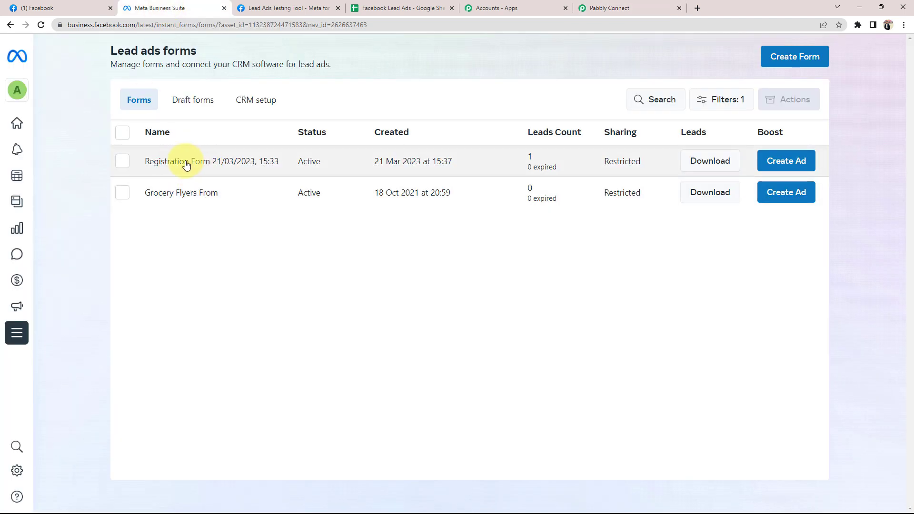
{"action": "left_click", "coordinate": [595, 8]}
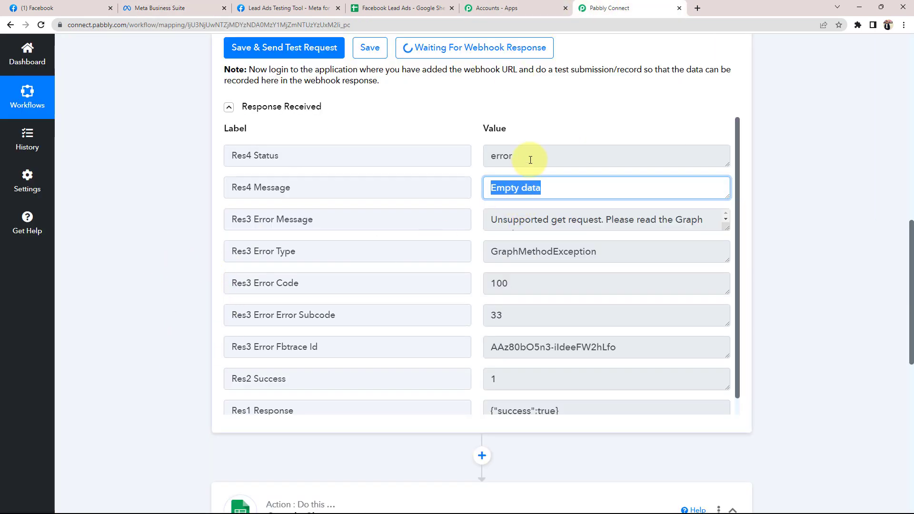
{"action": "triple_click", "coordinate": [509, 157]}
{"action": "scroll", "coordinate": [205, 254], "scroll_direction": "up", "scroll_amount": 1}
{"action": "left_click", "coordinate": [223, 219]}
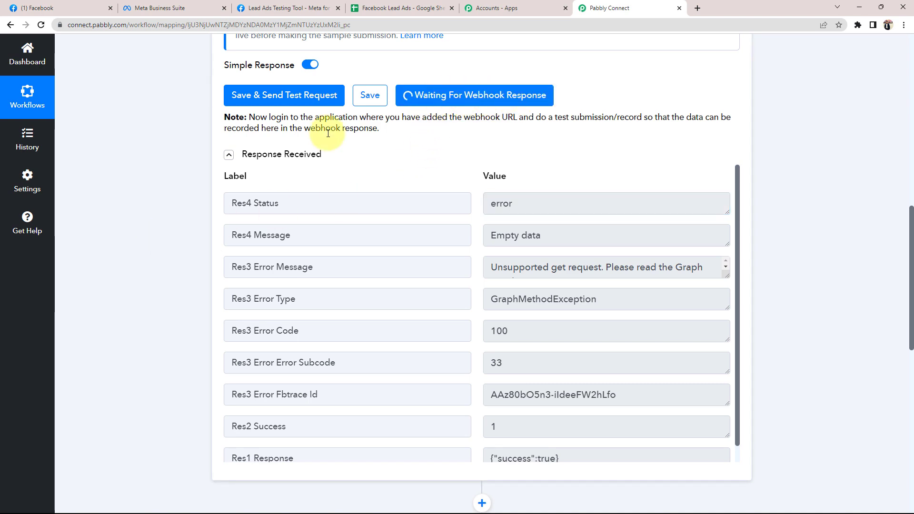
Read the note under Waiting For Webhook Response about logging in and making a test submission.
{"action": "scroll", "coordinate": [185, 284], "scroll_direction": "up", "scroll_amount": 3}
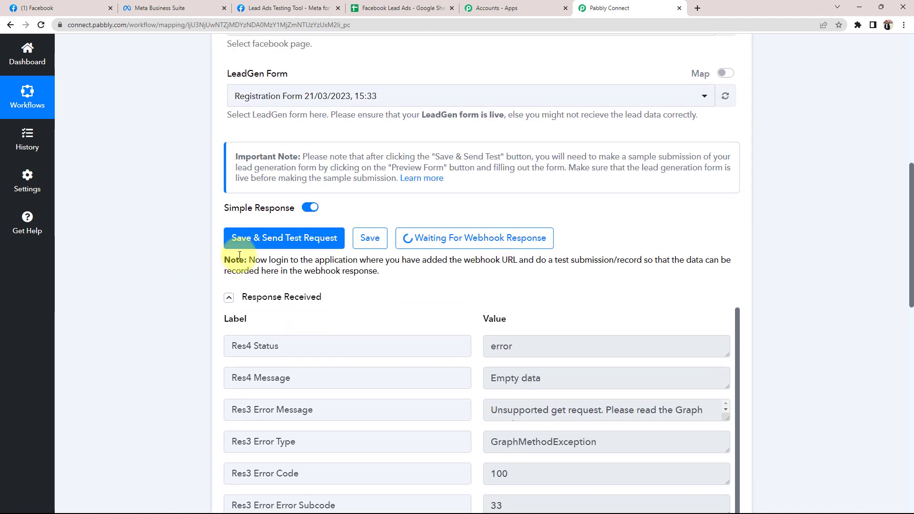
{"action": "left_click_drag", "start_coordinate": [250, 260], "coordinate": [383, 286]}
{"action": "left_click", "coordinate": [398, 290]}
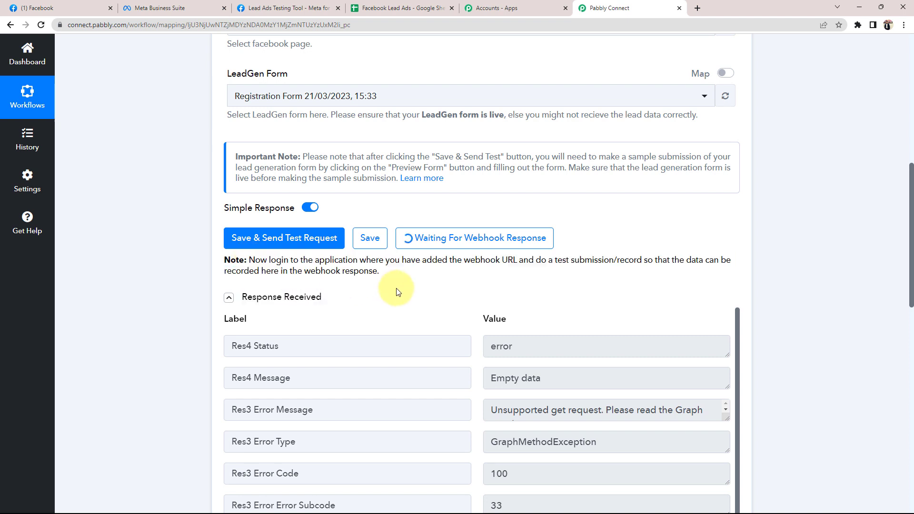
{"action": "left_click_drag", "start_coordinate": [269, 260], "coordinate": [419, 260]}
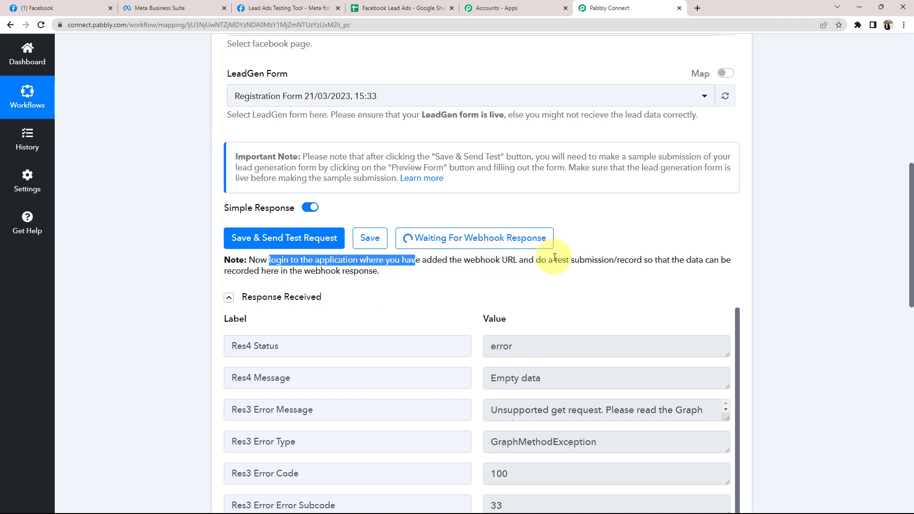
{"action": "left_click_drag", "start_coordinate": [554, 260], "coordinate": [670, 260]}
{"action": "left_click", "coordinate": [505, 291]}
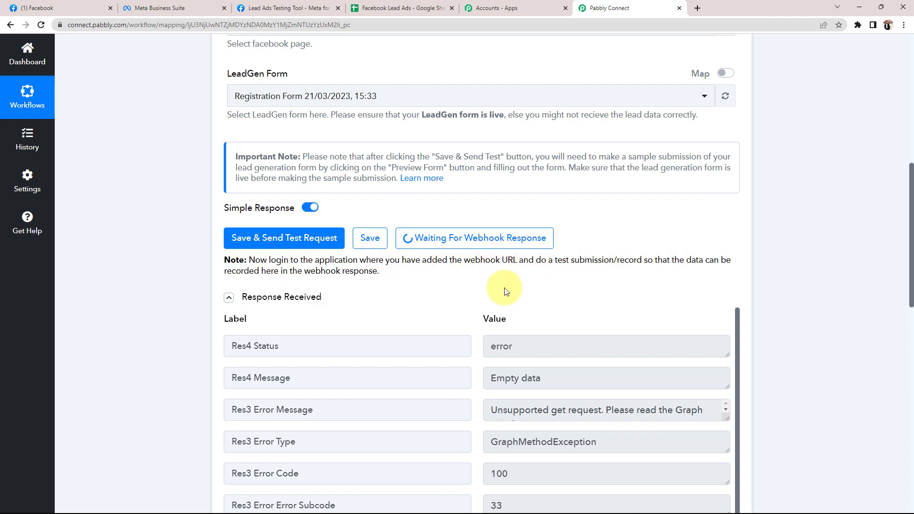
Go from the Meta Business Suite lead forms to Meta for Developers, then My Apps and View All Tools.
{"action": "left_click", "coordinate": [151, 6]}
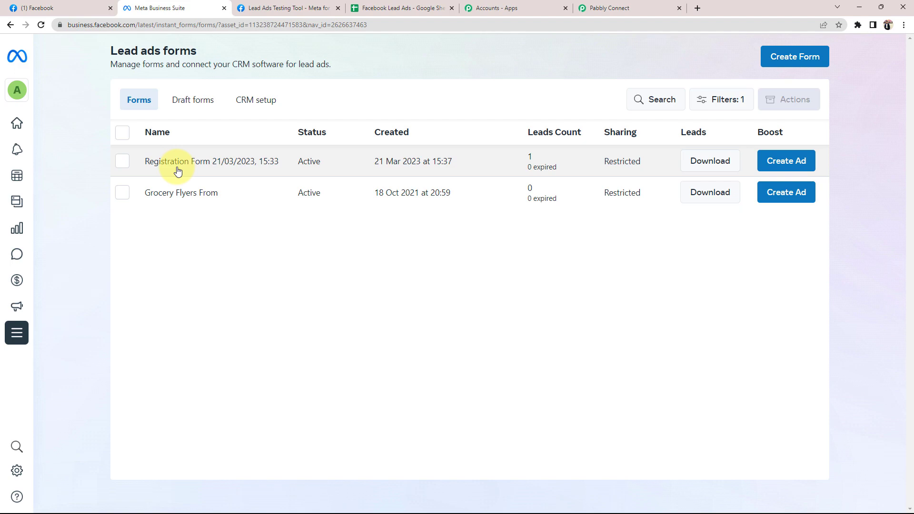
{"action": "left_click", "coordinate": [258, 13]}
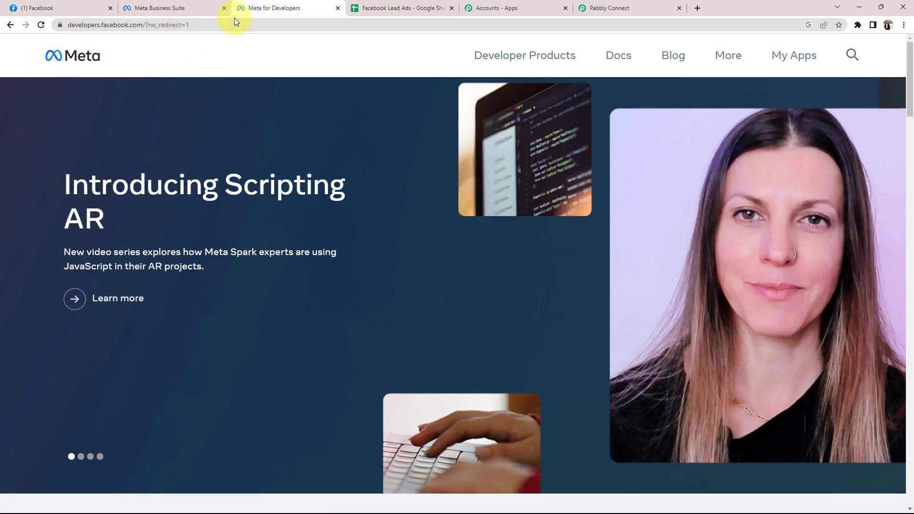
{"action": "left_click", "coordinate": [781, 54]}
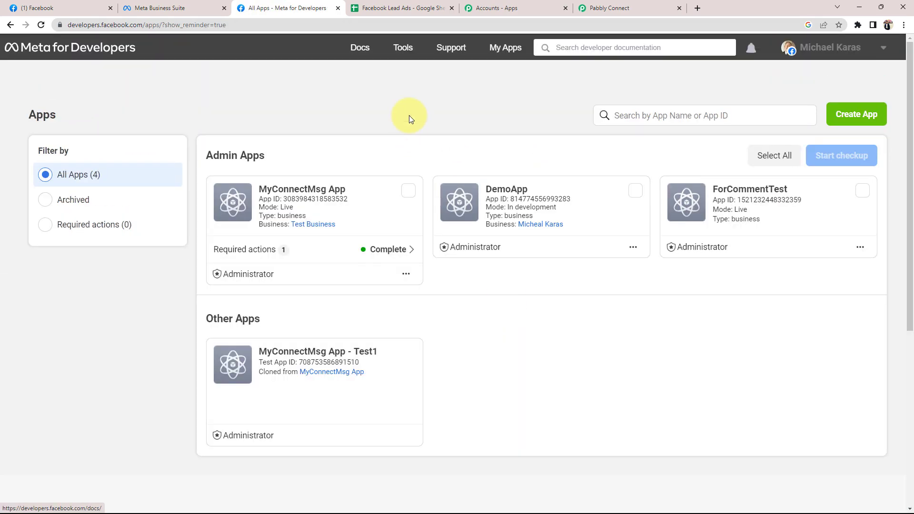
{"action": "mouse_move", "coordinate": [403, 47]}
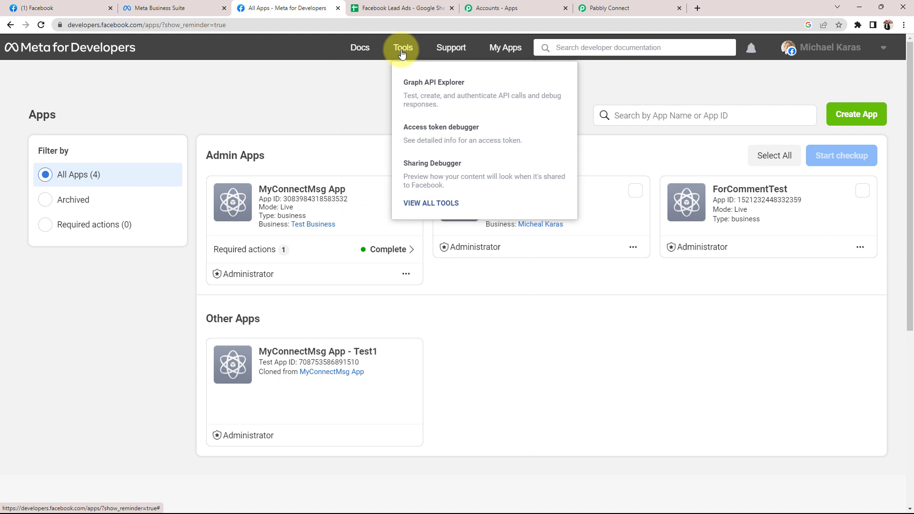
{"action": "left_click", "coordinate": [392, 53]}
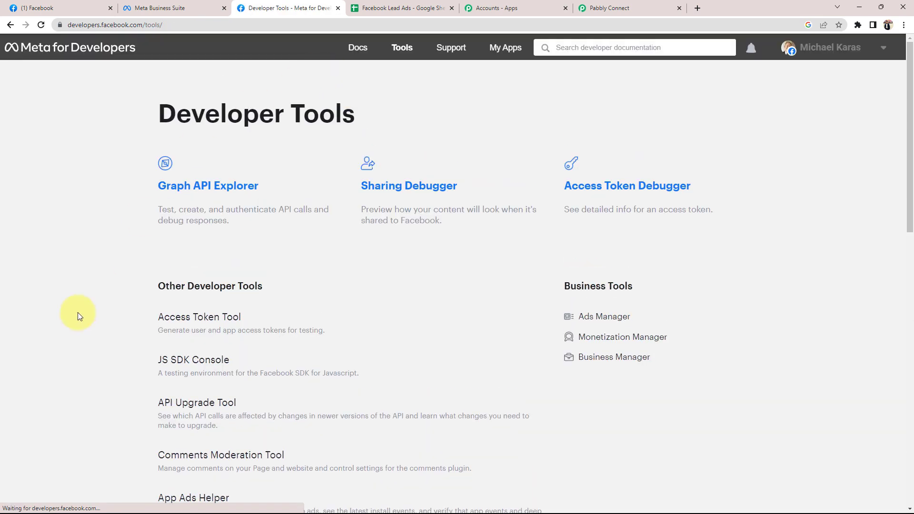
Open the Lead Ads testing tool and target ABC Grocery Store's Registration Form 21/03/2023, 15:33.
{"action": "scroll", "coordinate": [78, 314], "scroll_direction": "down", "scroll_amount": 3}
{"action": "scroll", "coordinate": [78, 317], "scroll_direction": "down", "scroll_amount": 2}
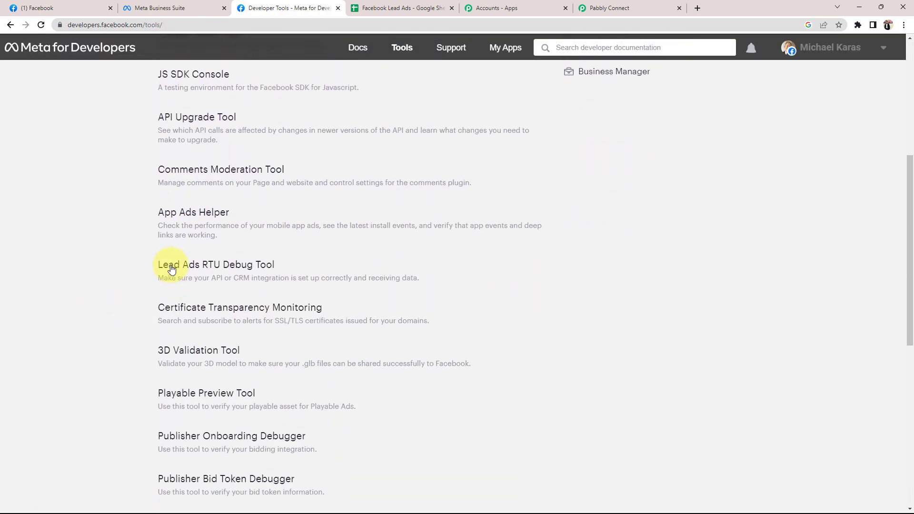
{"action": "left_click", "coordinate": [219, 270]}
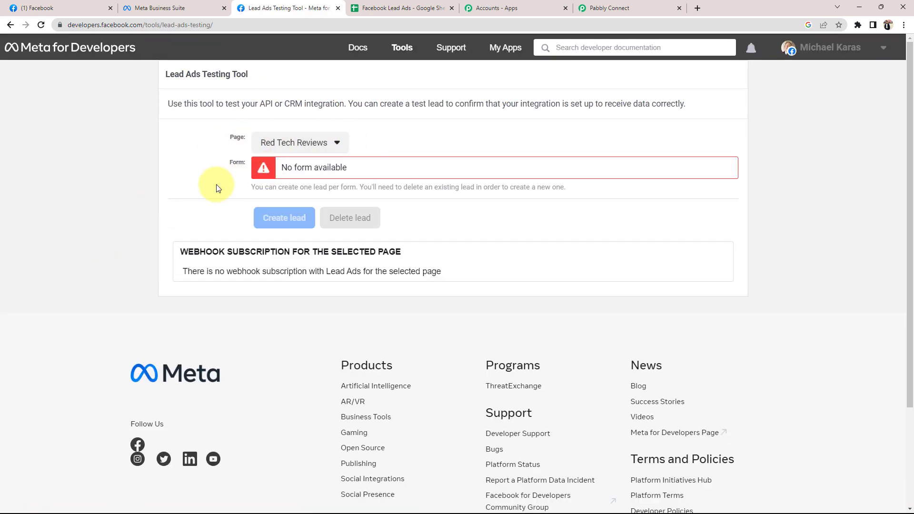
{"action": "left_click", "coordinate": [302, 143]}
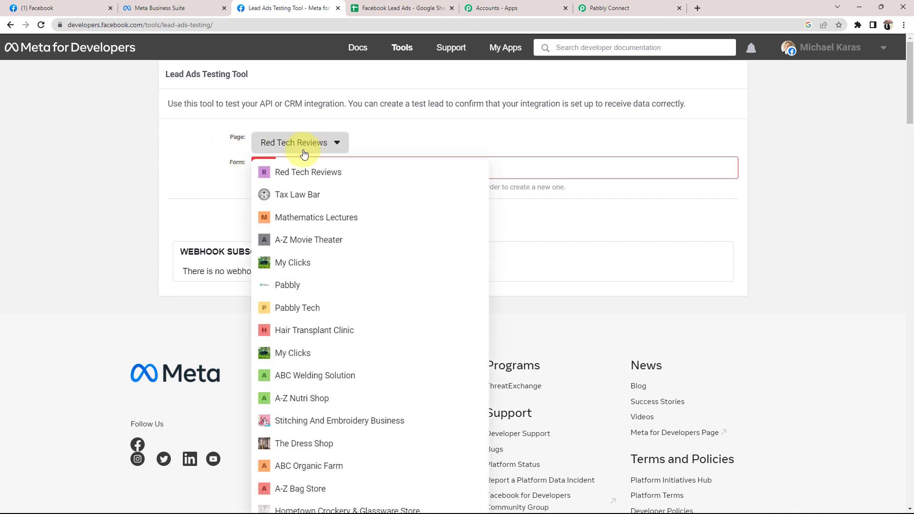
{"action": "scroll", "coordinate": [305, 366], "scroll_direction": "down", "scroll_amount": 2}
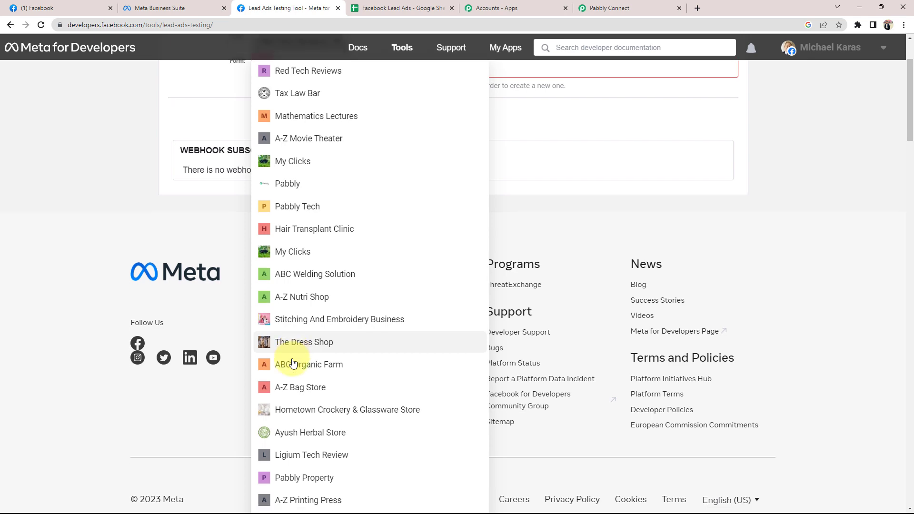
{"action": "scroll", "coordinate": [295, 364], "scroll_direction": "down", "scroll_amount": 2}
{"action": "scroll", "coordinate": [314, 369], "scroll_direction": "down", "scroll_amount": 2}
{"action": "left_click", "coordinate": [316, 370]}
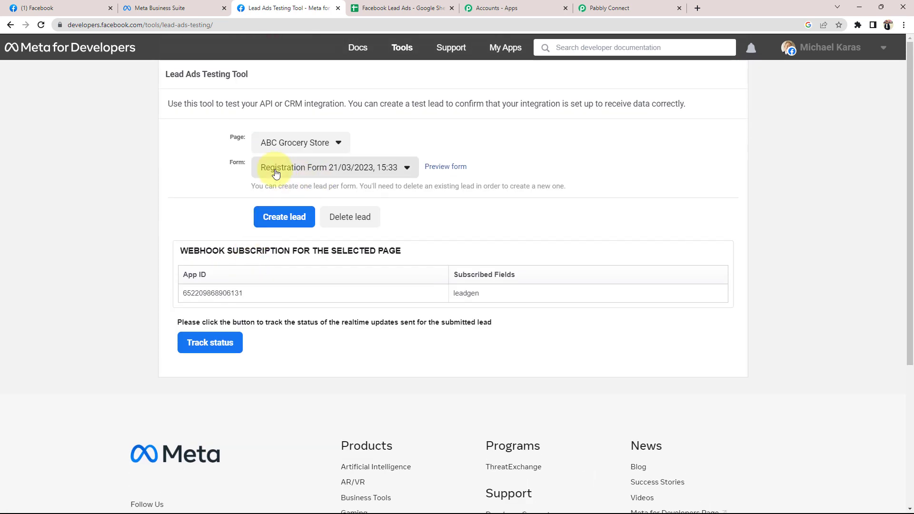
{"action": "left_click", "coordinate": [279, 172]}
{"action": "mouse_move", "coordinate": [323, 187]}
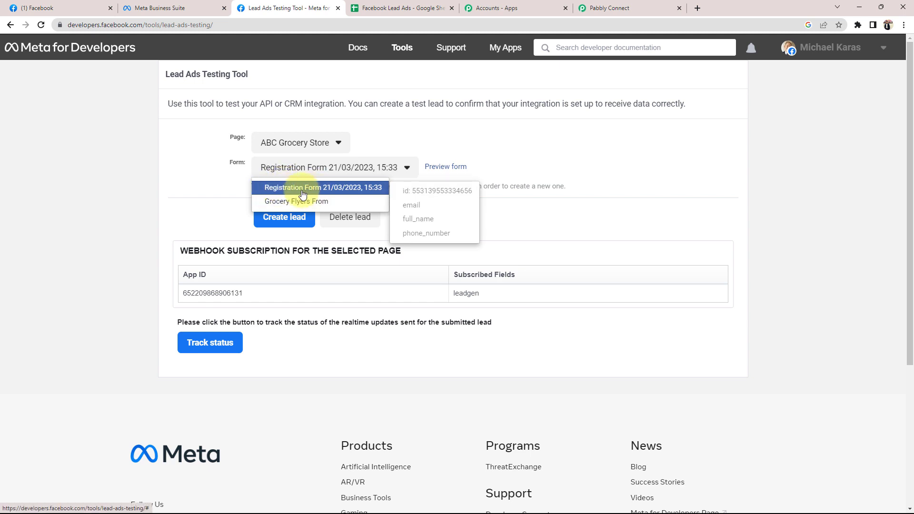
{"action": "left_click", "coordinate": [286, 189]}
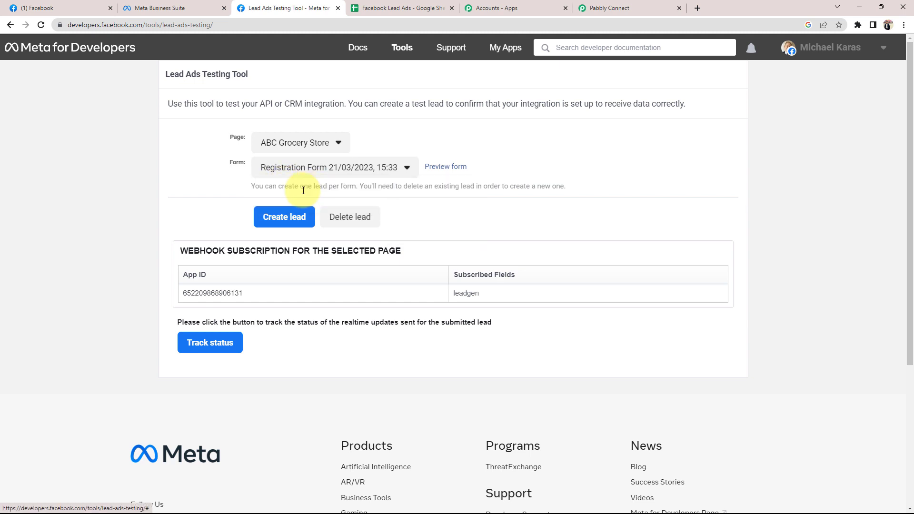
Open the Registration Form preview and clear its prefilled email address.
{"action": "left_click", "coordinate": [432, 168]}
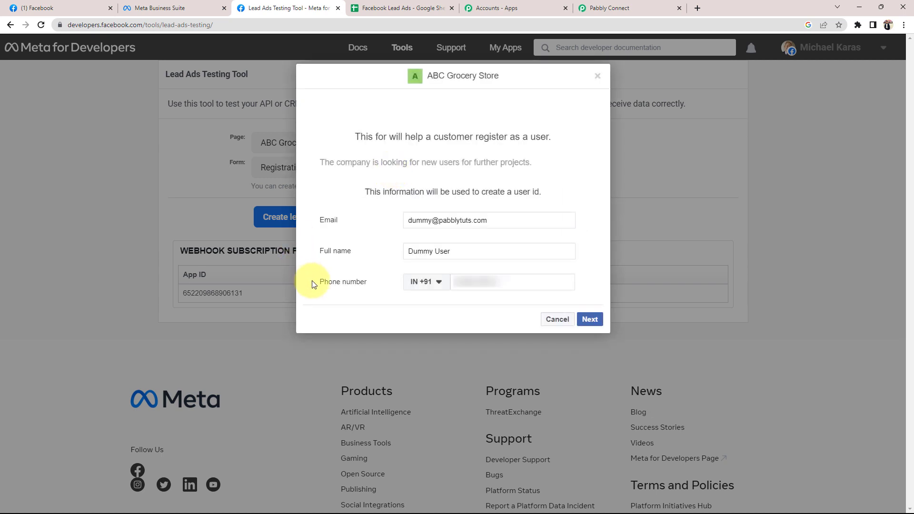
{"action": "left_click_drag", "start_coordinate": [511, 218], "coordinate": [411, 218]}
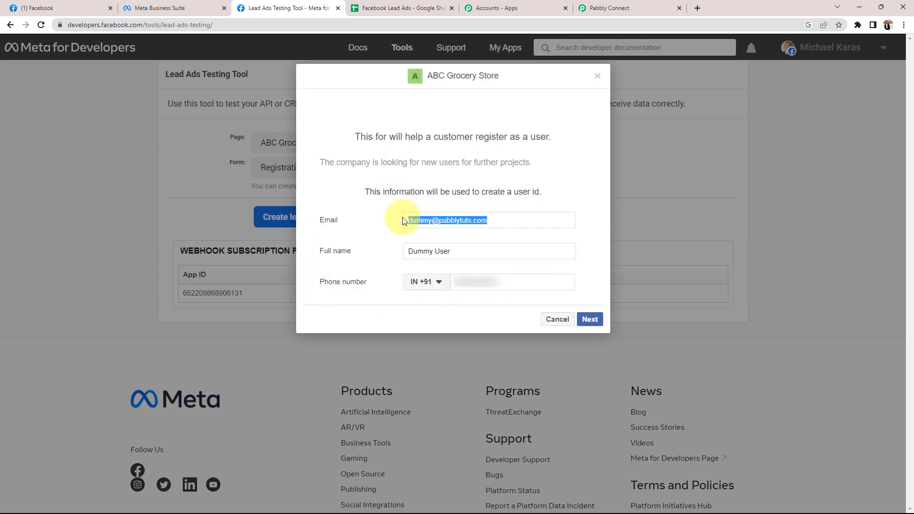
{"action": "key", "text": "BackSpace"}
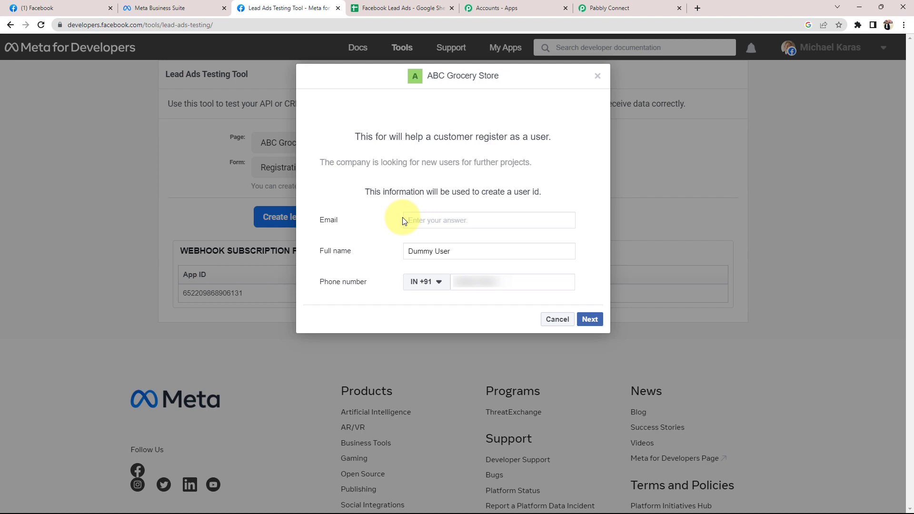
{"action": "left_click", "coordinate": [604, 7]}
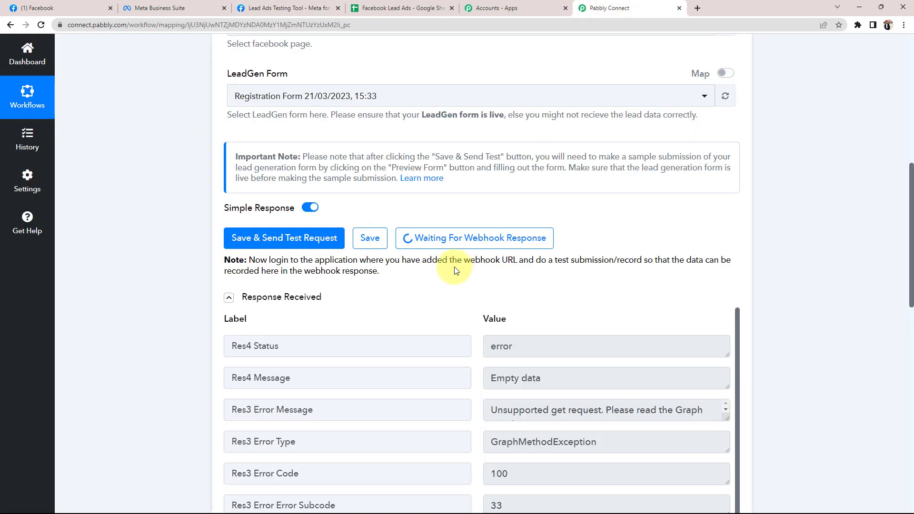
{"action": "left_click", "coordinate": [176, 8]}
{"action": "left_click", "coordinate": [76, 8]}
{"action": "left_click", "coordinate": [305, 4]}
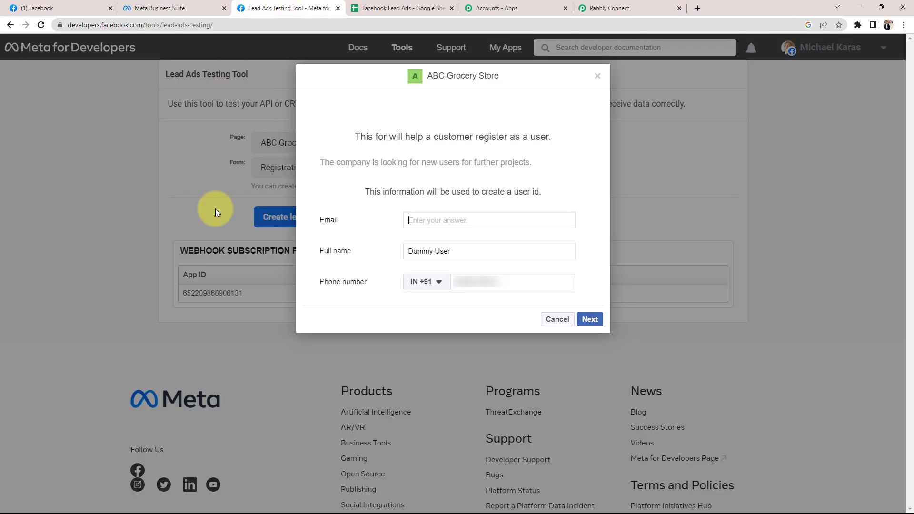
Replace the dummy details with a new e-mail address, full name and phone number.
{"action": "left_click_drag", "start_coordinate": [473, 251], "coordinate": [373, 270]}
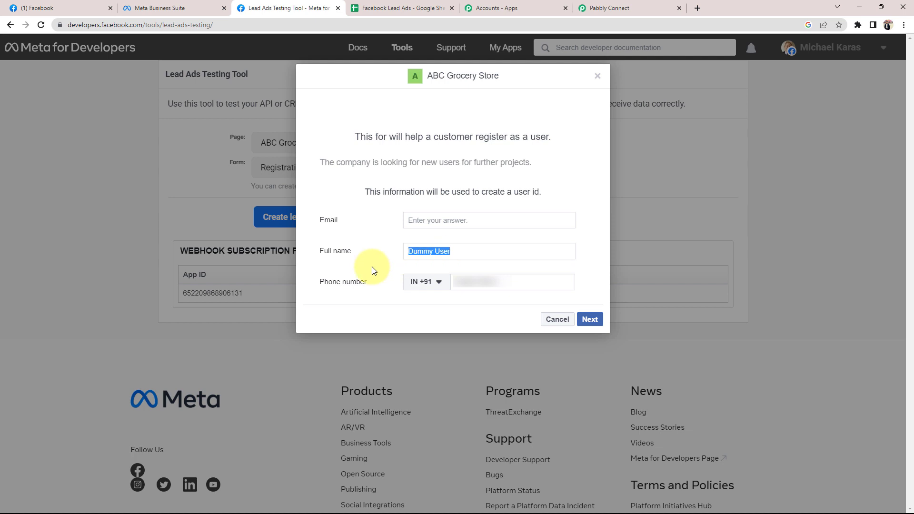
{"action": "key", "text": "BackSpace"}
{"action": "left_click", "coordinate": [437, 219]}
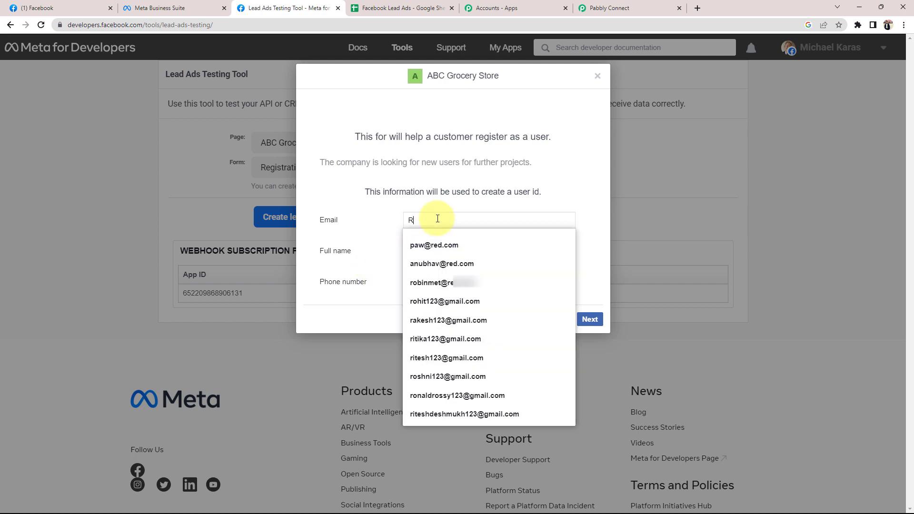
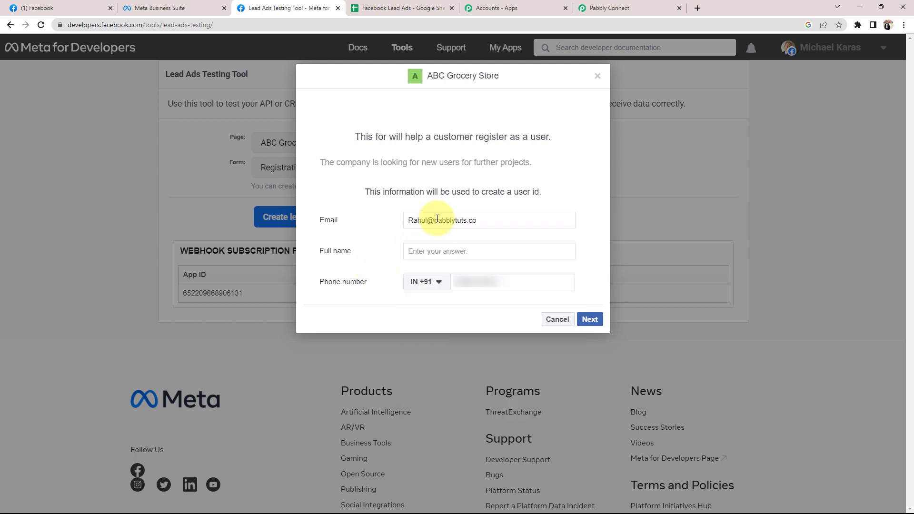
{"action": "key", "text": "Tab"}
{"action": "type", "text": "Rah"}
{"action": "key", "text": "Escape"}
{"action": "type", "text": "11 22222"}
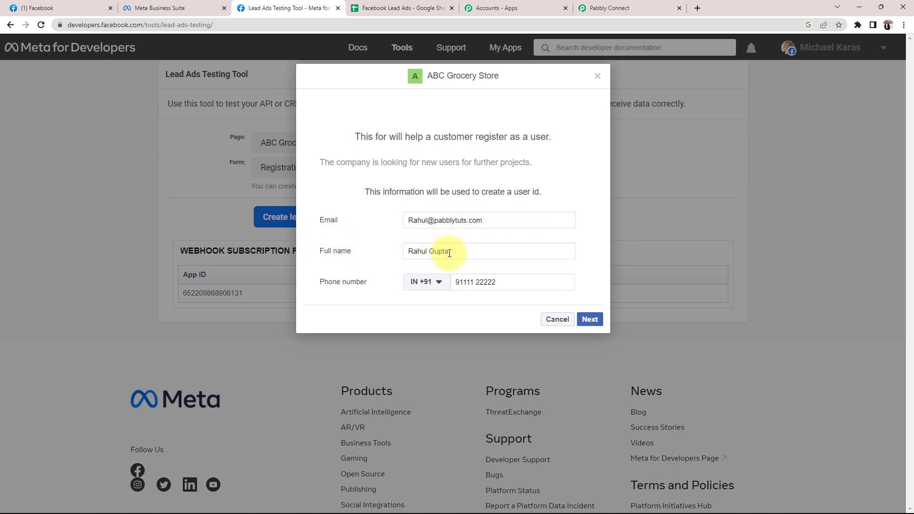
Submit the test lead and close the thank-you confirmation.
{"action": "left_click_drag", "start_coordinate": [450, 252], "coordinate": [402, 263]}
{"action": "left_click_drag", "start_coordinate": [529, 282], "coordinate": [453, 281]}
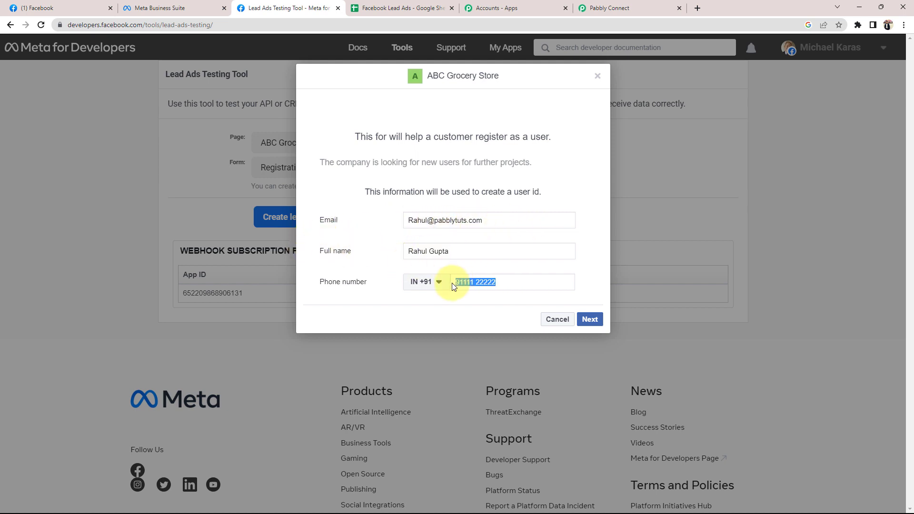
{"action": "left_click", "coordinate": [590, 319]}
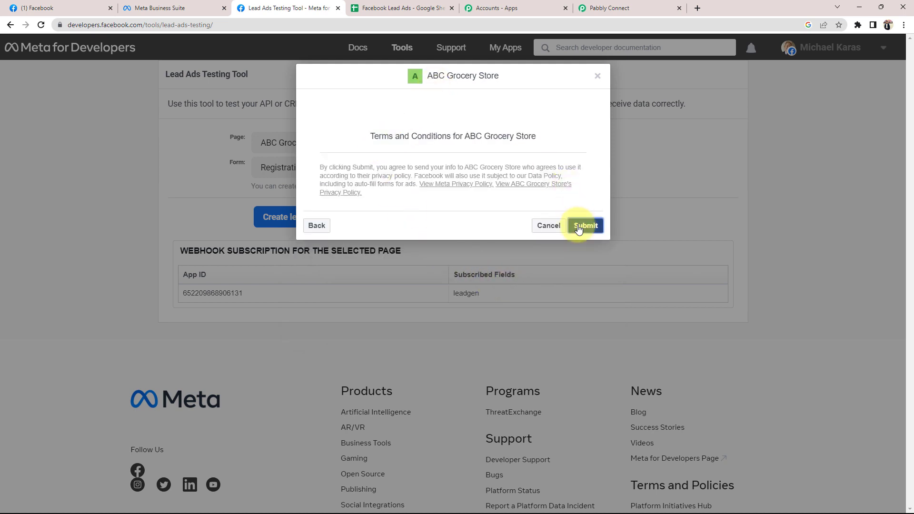
{"action": "left_click", "coordinate": [582, 225]}
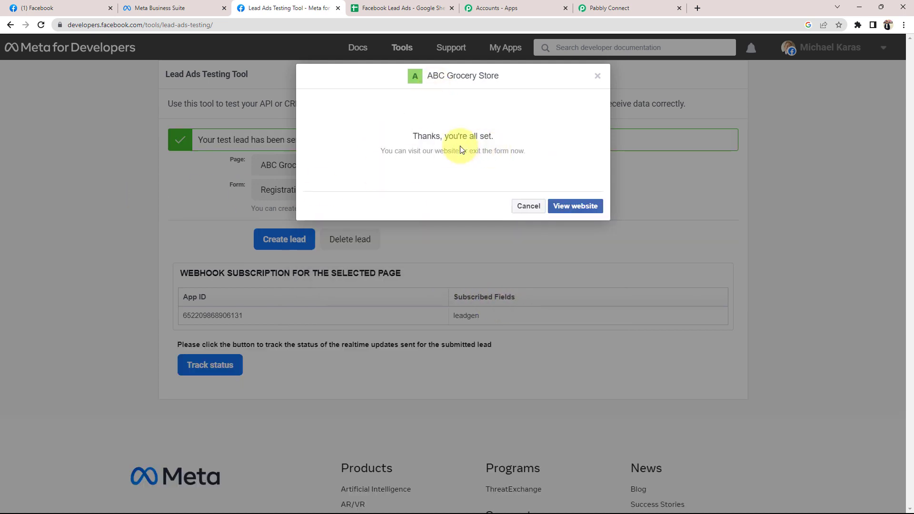
{"action": "left_click", "coordinate": [535, 208]}
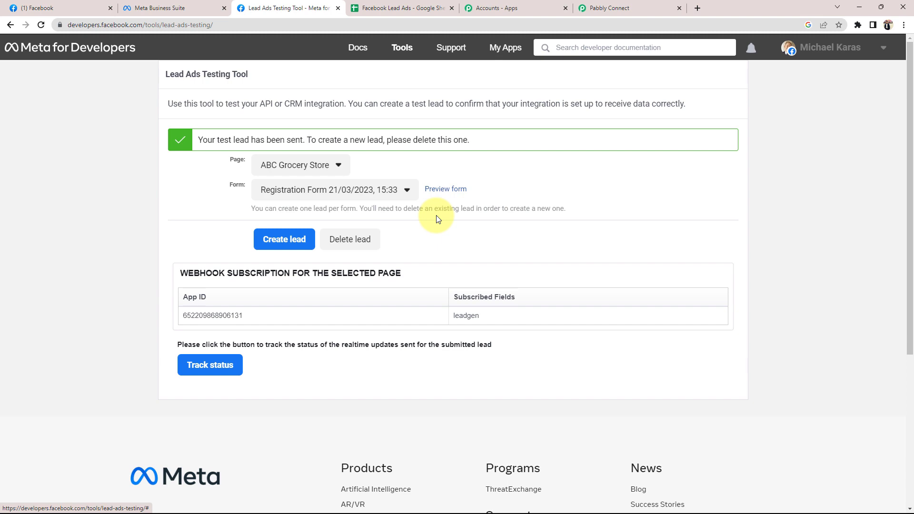
{"action": "left_click", "coordinate": [600, 8]}
Check the received full name, e-mail and phone number values in Response Received.
{"action": "scroll", "coordinate": [183, 255], "scroll_direction": "down", "scroll_amount": 1}
{"action": "scroll", "coordinate": [125, 293], "scroll_direction": "down", "scroll_amount": 1}
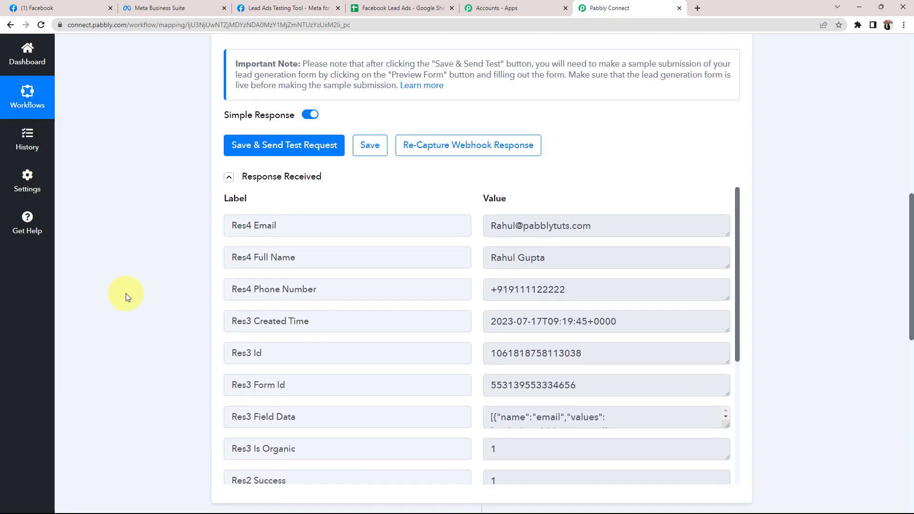
{"action": "left_click_drag", "start_coordinate": [553, 256], "coordinate": [459, 252]}
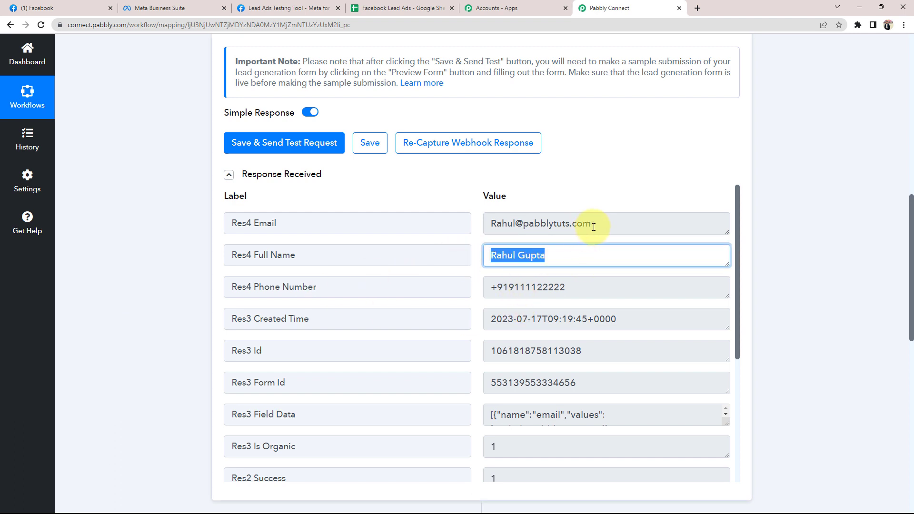
{"action": "left_click_drag", "start_coordinate": [591, 224], "coordinate": [485, 229]}
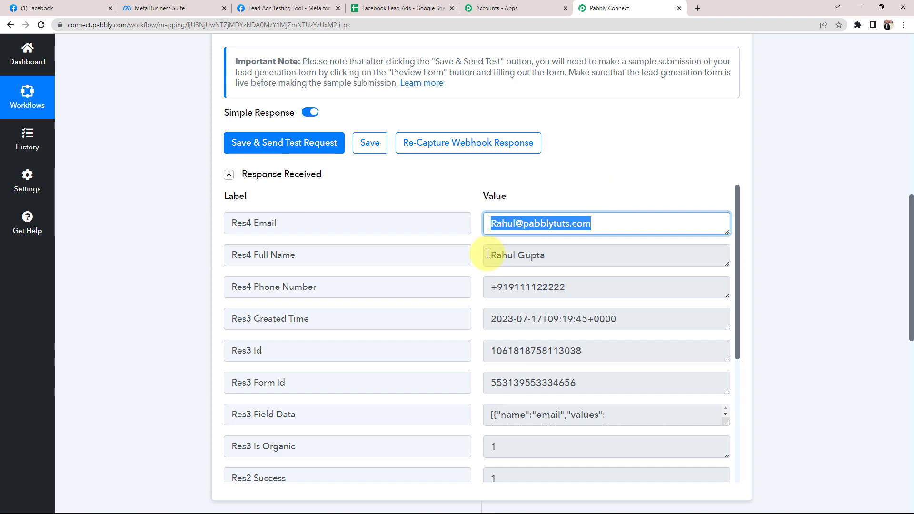
{"action": "left_click_drag", "start_coordinate": [604, 294], "coordinate": [433, 297]}
{"action": "left_click", "coordinate": [116, 333]}
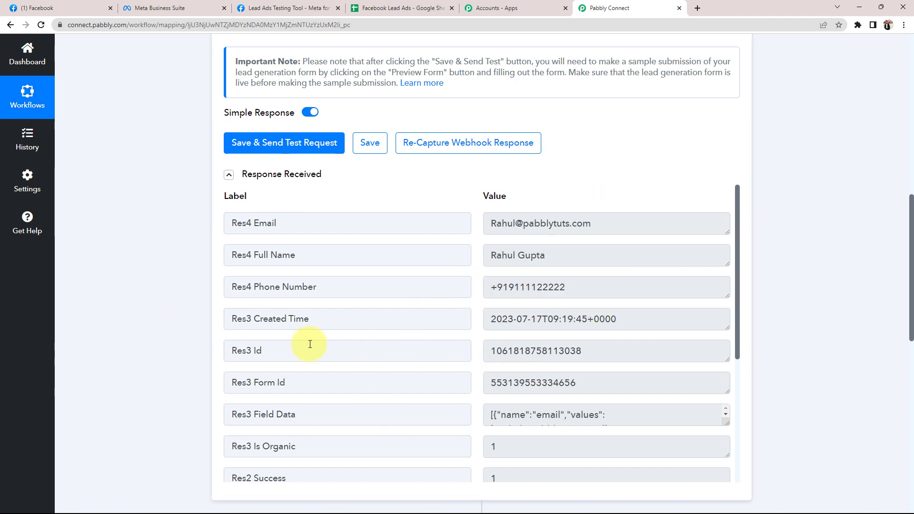
Collapse the Facebook Lead Ads trigger and the Google Sheets action cards.
{"action": "scroll", "coordinate": [306, 346], "scroll_direction": "up", "scroll_amount": 4}
{"action": "scroll", "coordinate": [79, 412], "scroll_direction": "up", "scroll_amount": 4}
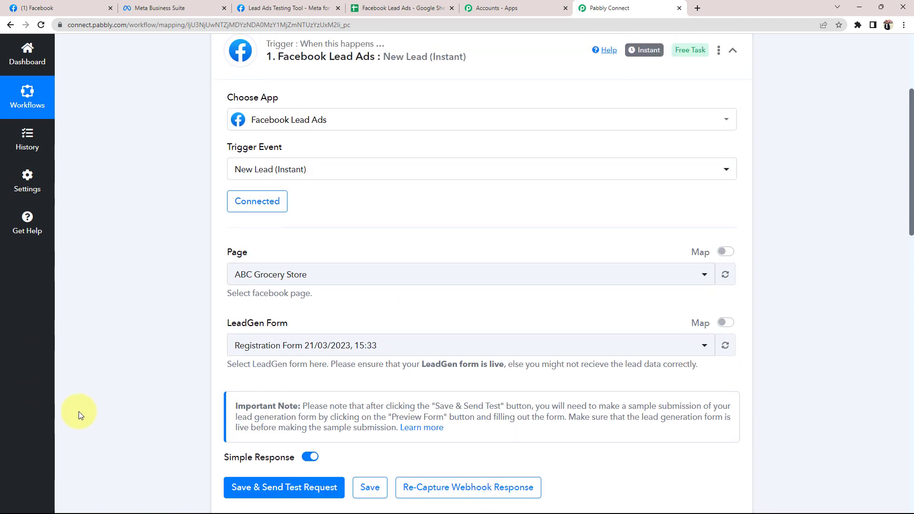
{"action": "scroll", "coordinate": [79, 411], "scroll_direction": "up", "scroll_amount": 3}
{"action": "left_click", "coordinate": [516, 238]}
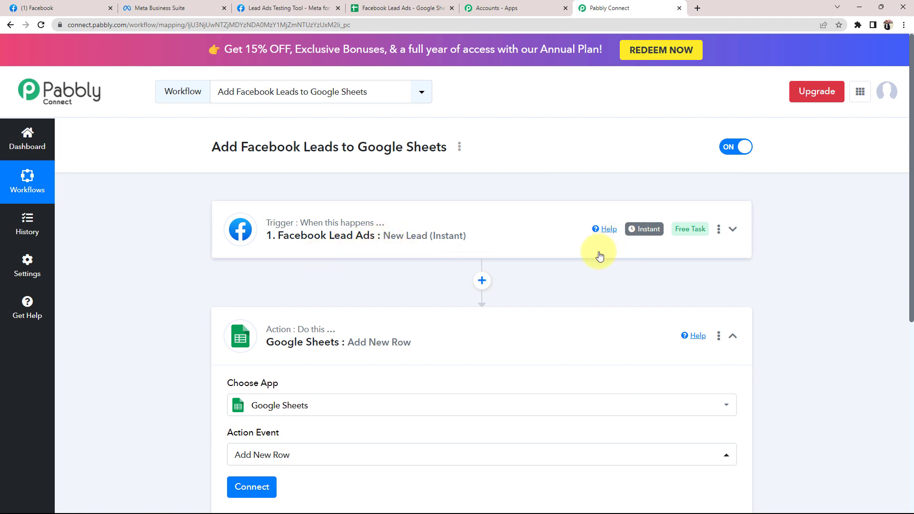
{"action": "scroll", "coordinate": [137, 388], "scroll_direction": "down", "scroll_amount": 4}
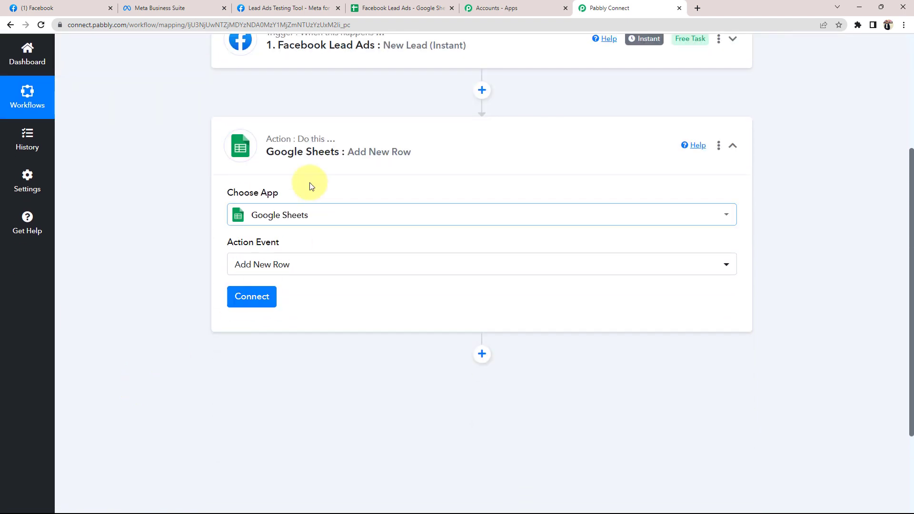
{"action": "left_click_drag", "start_coordinate": [265, 156], "coordinate": [343, 153]}
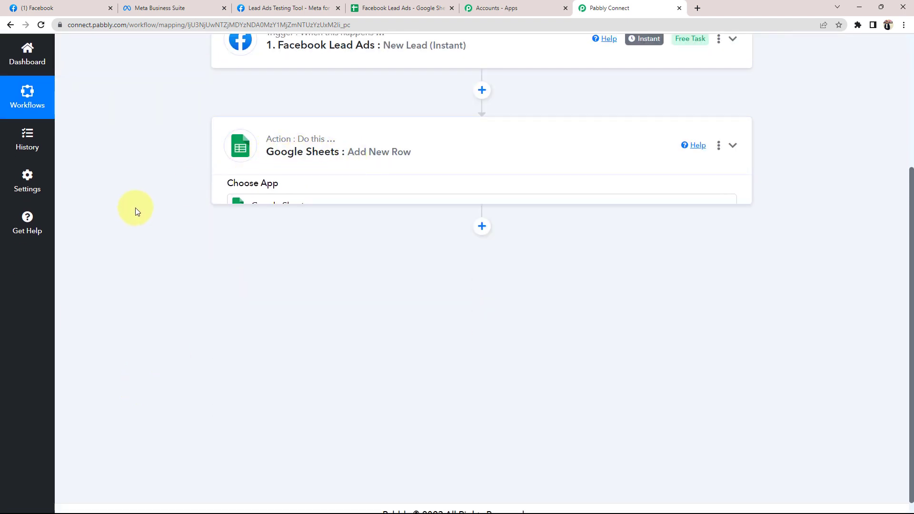
Add a new Google Sheets connection by signing in with a Google account and allowing access.
{"action": "left_click", "coordinate": [298, 149]}
{"action": "left_click", "coordinate": [247, 296]}
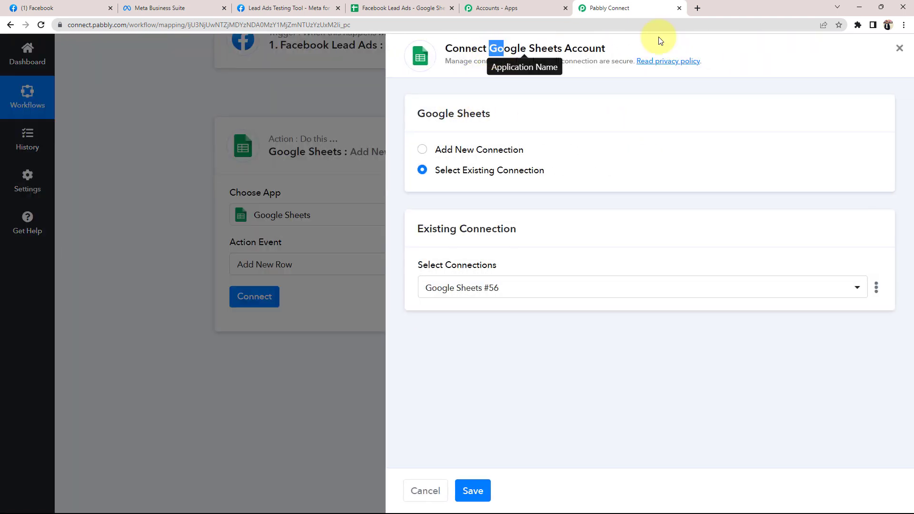
{"action": "left_click", "coordinate": [423, 150]}
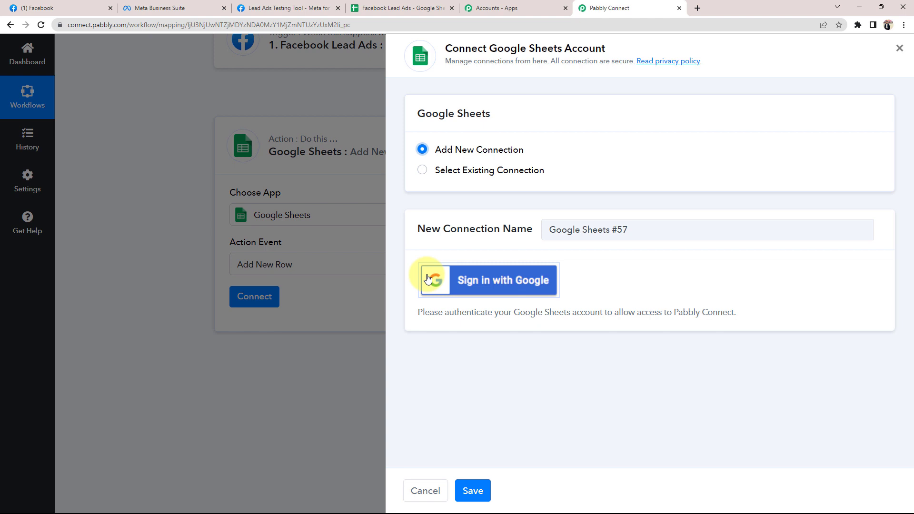
{"action": "left_click", "coordinate": [498, 281]}
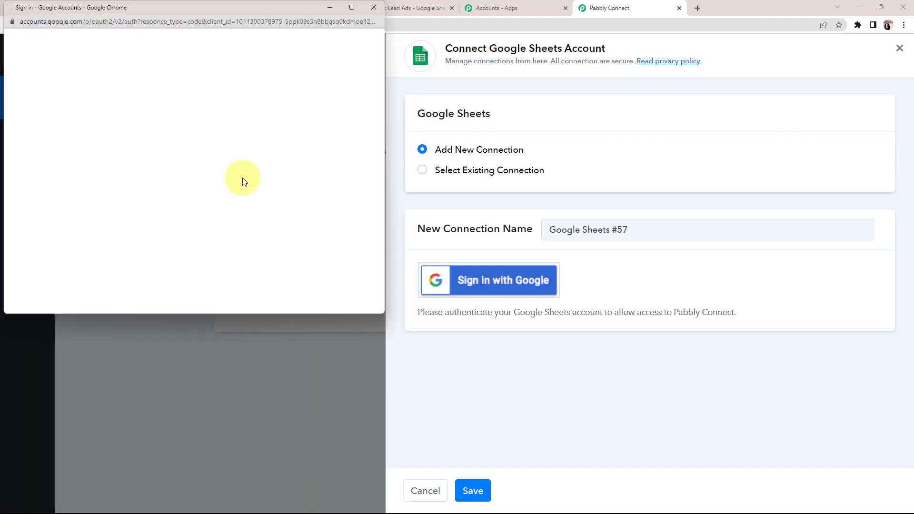
{"action": "left_click", "coordinate": [206, 195]}
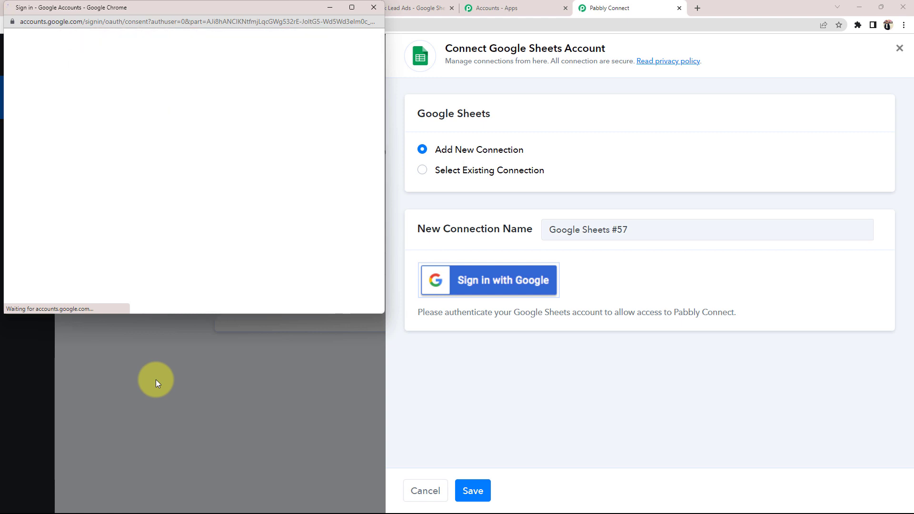
{"action": "scroll", "coordinate": [262, 291], "scroll_direction": "down", "scroll_amount": 5}
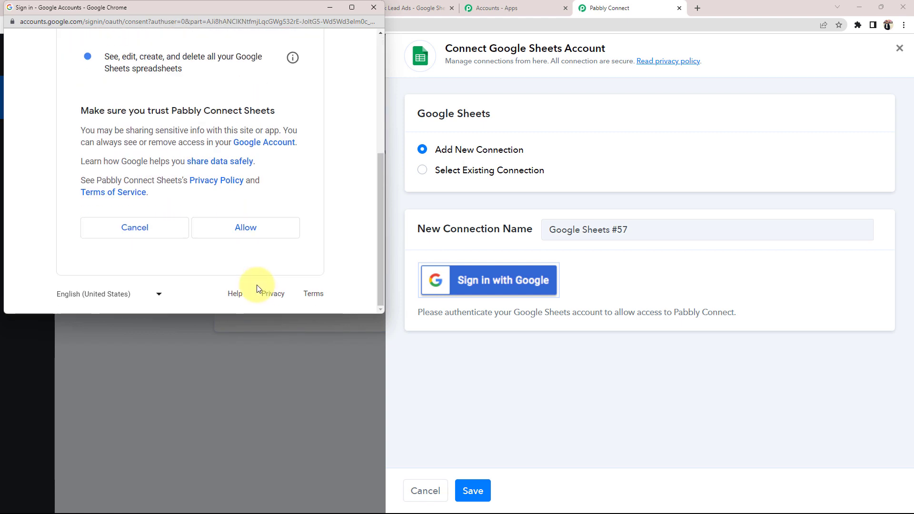
{"action": "left_click", "coordinate": [261, 238]}
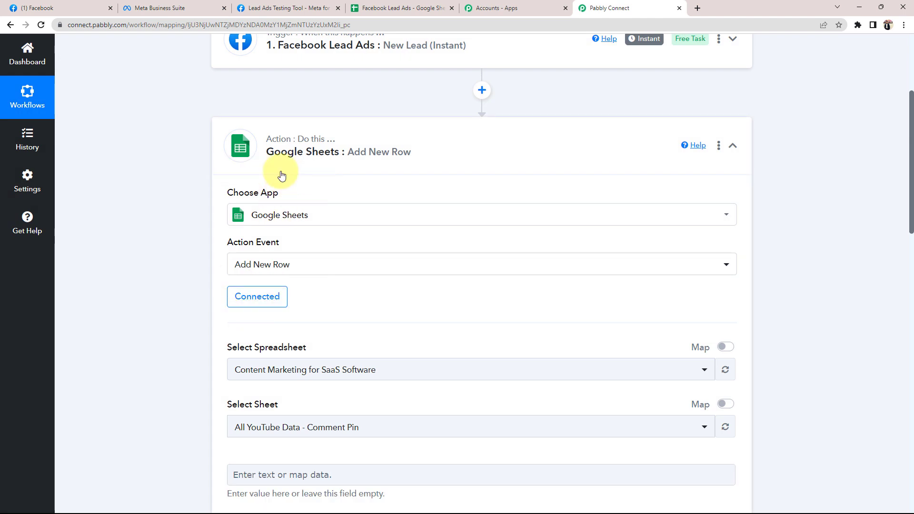
Review the connected action, then switch to the Facebook Lead Ads spreadsheet.
{"action": "scroll", "coordinate": [171, 346], "scroll_direction": "down", "scroll_amount": 1}
{"action": "scroll", "coordinate": [168, 347], "scroll_direction": "down", "scroll_amount": 2}
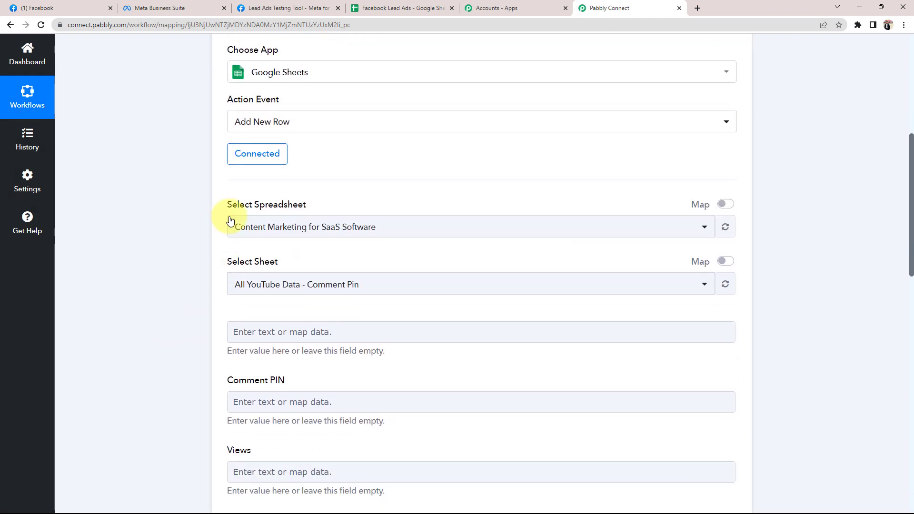
{"action": "left_click_drag", "start_coordinate": [224, 205], "coordinate": [307, 204]}
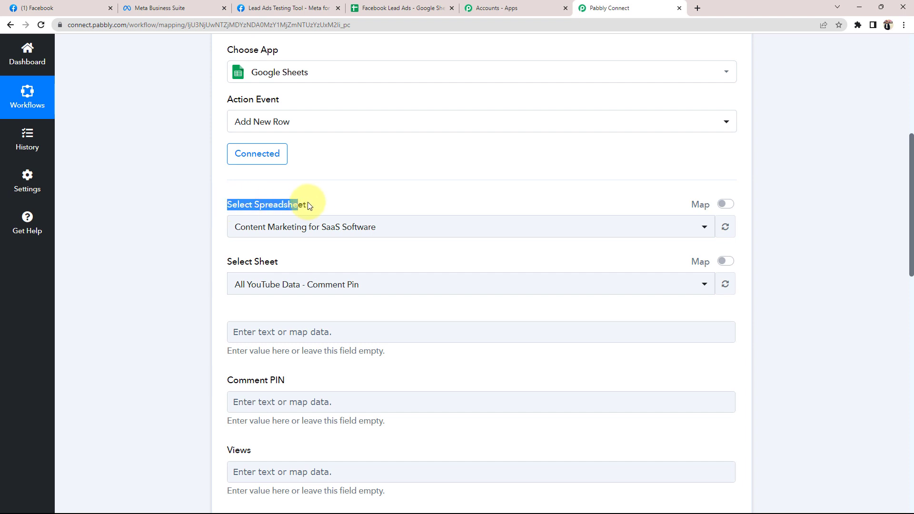
{"action": "left_click", "coordinate": [236, 209]}
{"action": "left_click", "coordinate": [360, 7]}
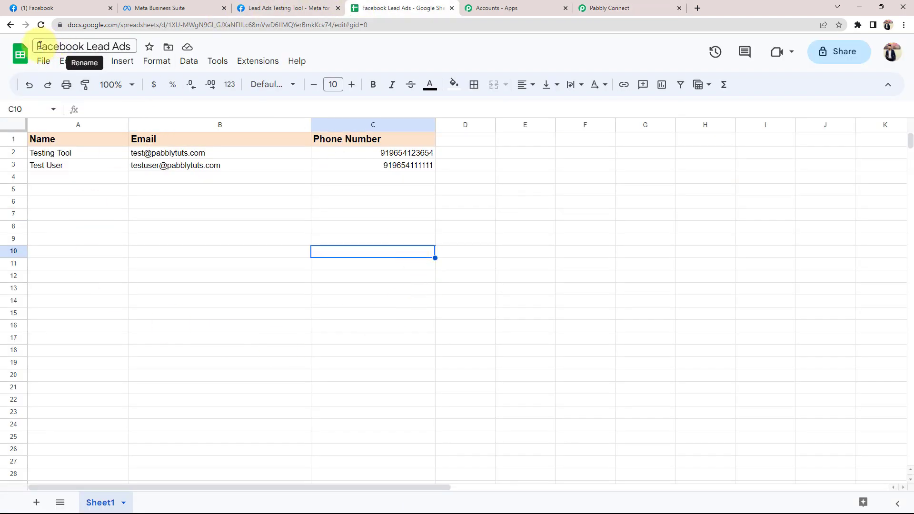
{"action": "left_click", "coordinate": [150, 301]}
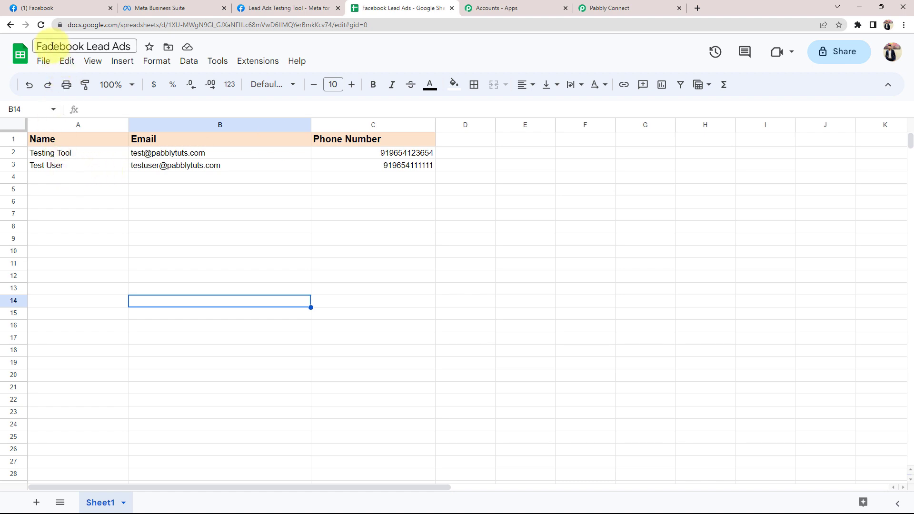
{"action": "left_click_drag", "start_coordinate": [40, 46], "coordinate": [128, 44]}
{"action": "left_click", "coordinate": [116, 306]}
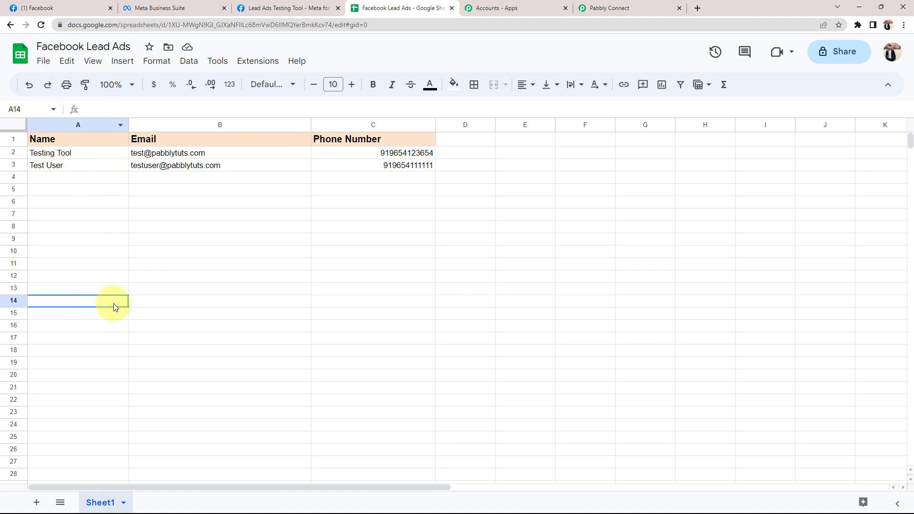
Select the Facebook Lead Ads spreadsheet in the Add New Row action.
{"action": "left_click", "coordinate": [622, 7]}
{"action": "left_click", "coordinate": [255, 227]}
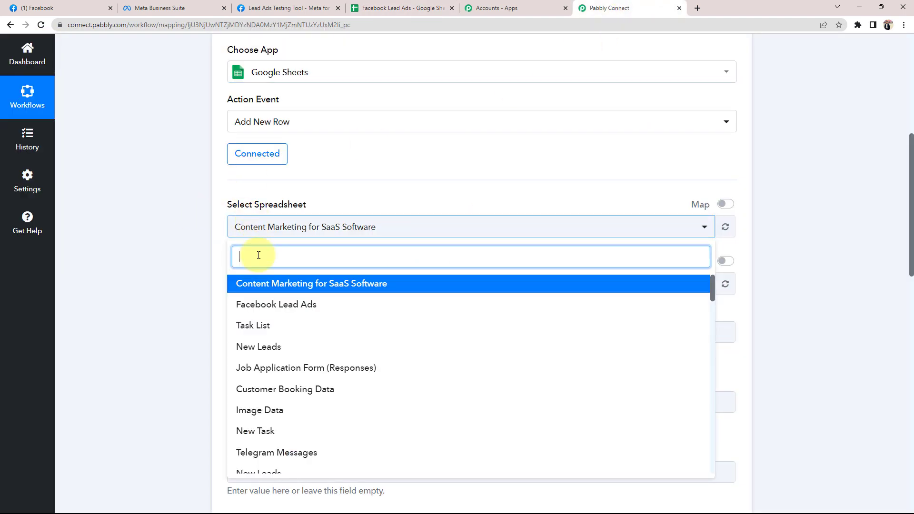
{"action": "left_click", "coordinate": [253, 304]}
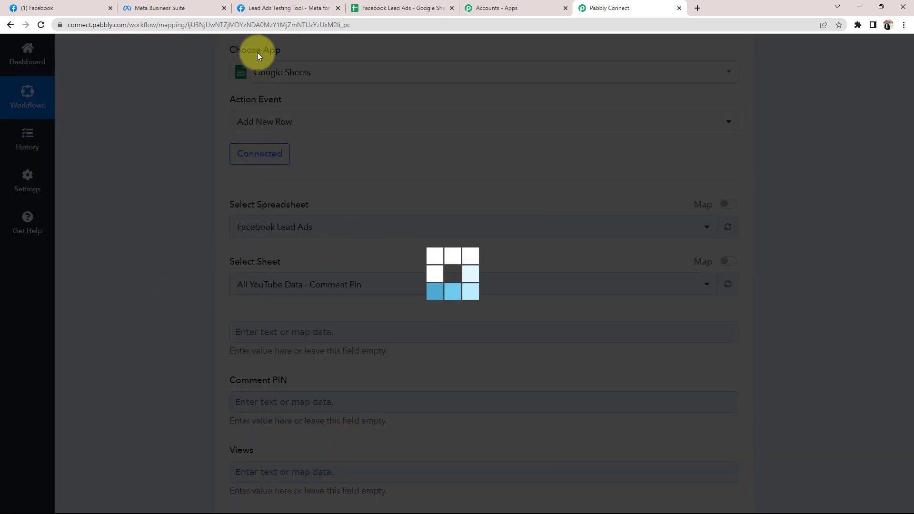
{"action": "left_click", "coordinate": [400, 8]}
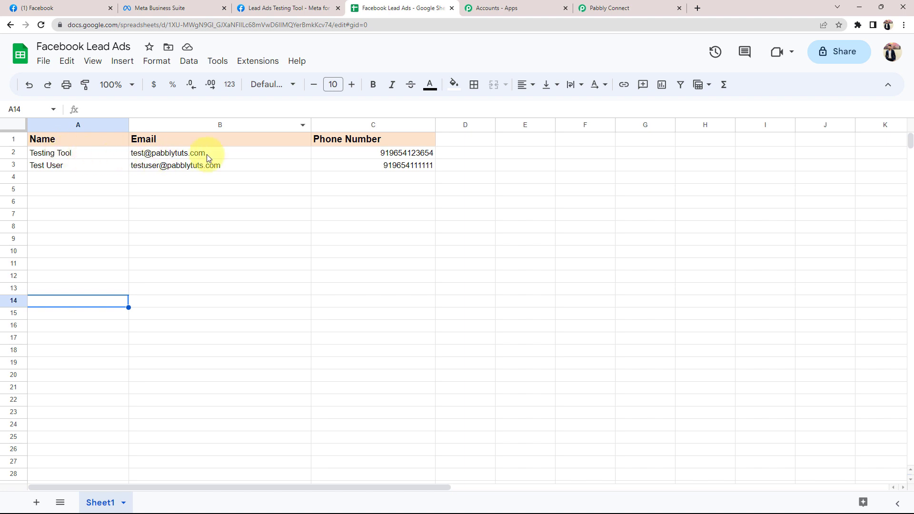
{"action": "left_click", "coordinate": [643, 3]}
{"action": "scroll", "coordinate": [279, 298], "scroll_direction": "down", "scroll_amount": 2}
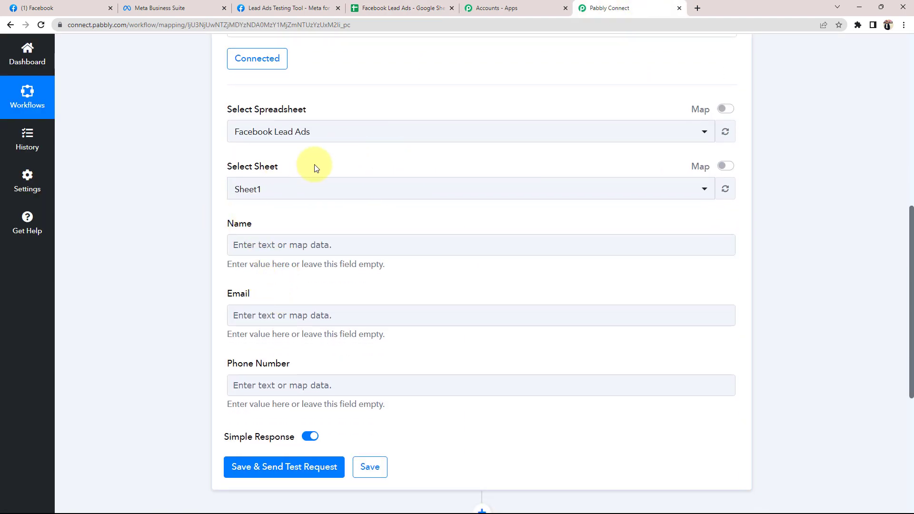
{"action": "left_click", "coordinate": [334, 383]}
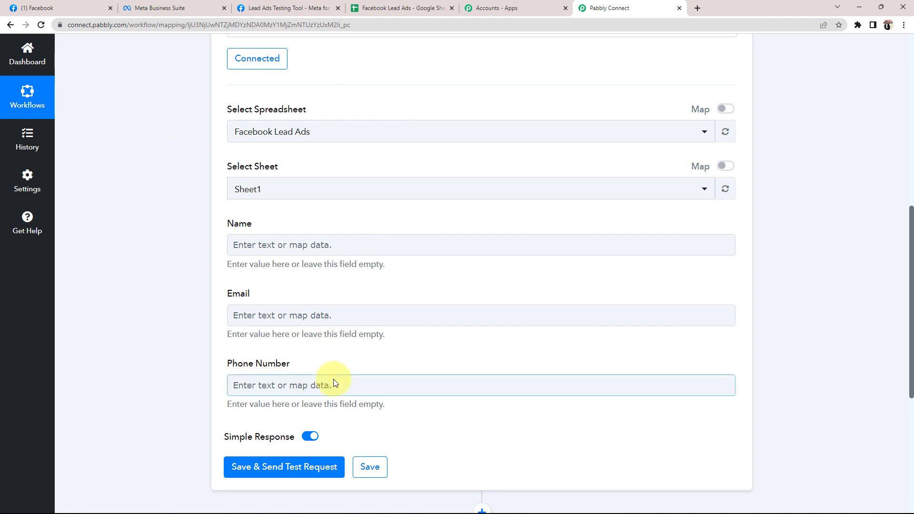
Keep Sheet1 as the target sheet, revealing the Name, Email and Phone Number fields.
{"action": "left_click", "coordinate": [261, 188]}
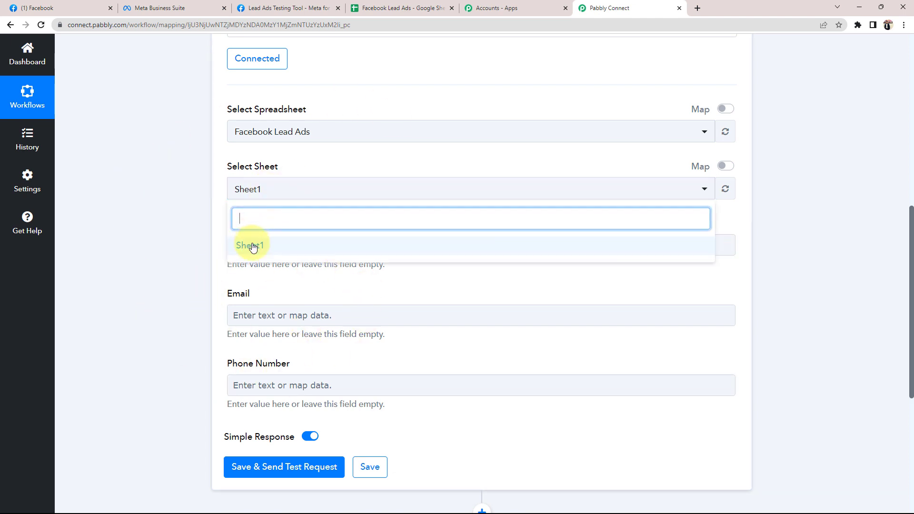
{"action": "left_click", "coordinate": [251, 245]}
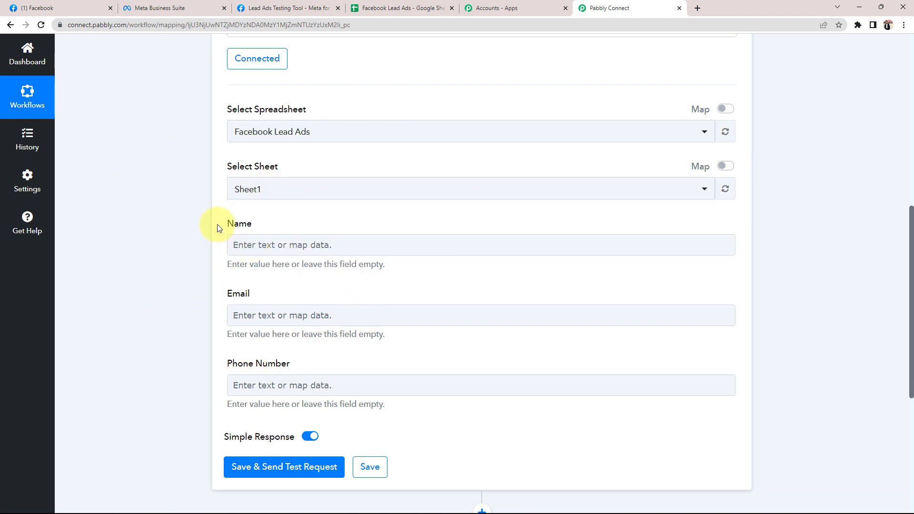
{"action": "scroll", "coordinate": [217, 228], "scroll_direction": "down", "scroll_amount": 1}
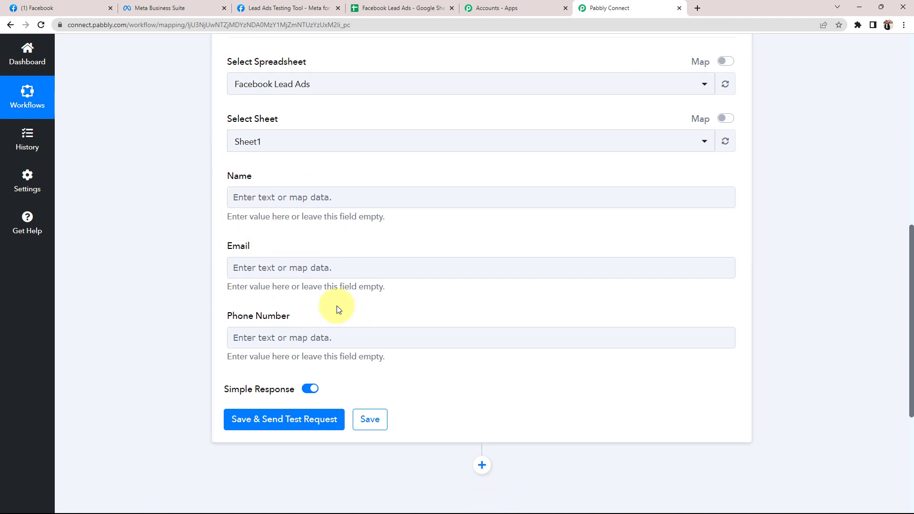
{"action": "left_click_drag", "start_coordinate": [336, 309], "coordinate": [214, 317]}
{"action": "left_click", "coordinate": [187, 299]}
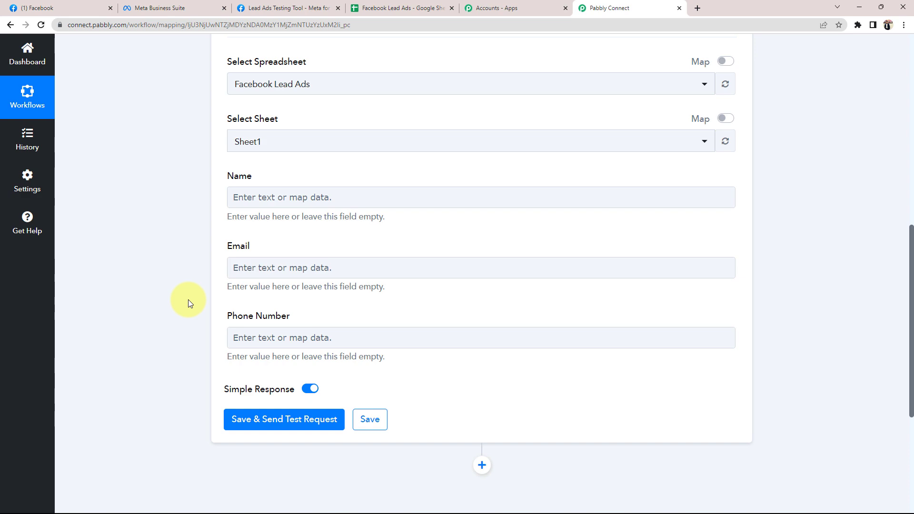
{"action": "scroll", "coordinate": [187, 299], "scroll_direction": "up", "scroll_amount": 4}
{"action": "scroll", "coordinate": [187, 299], "scroll_direction": "up", "scroll_amount": 4}
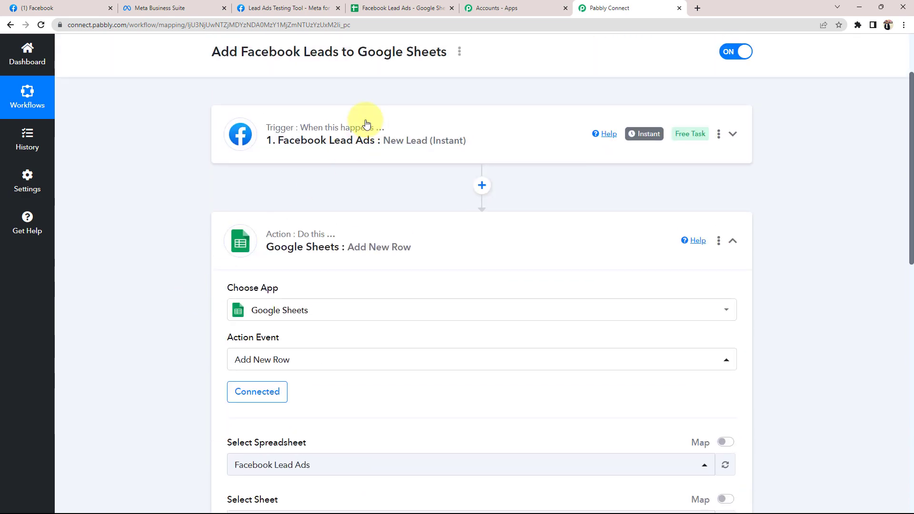
Review the captured test lead in the trigger, then open the Name field's data picker.
{"action": "left_click", "coordinate": [366, 125]}
{"action": "scroll", "coordinate": [224, 247], "scroll_direction": "down", "scroll_amount": 6}
{"action": "scroll", "coordinate": [231, 260], "scroll_direction": "down", "scroll_amount": 5}
{"action": "left_click_drag", "start_coordinate": [673, 196], "coordinate": [261, 213]}
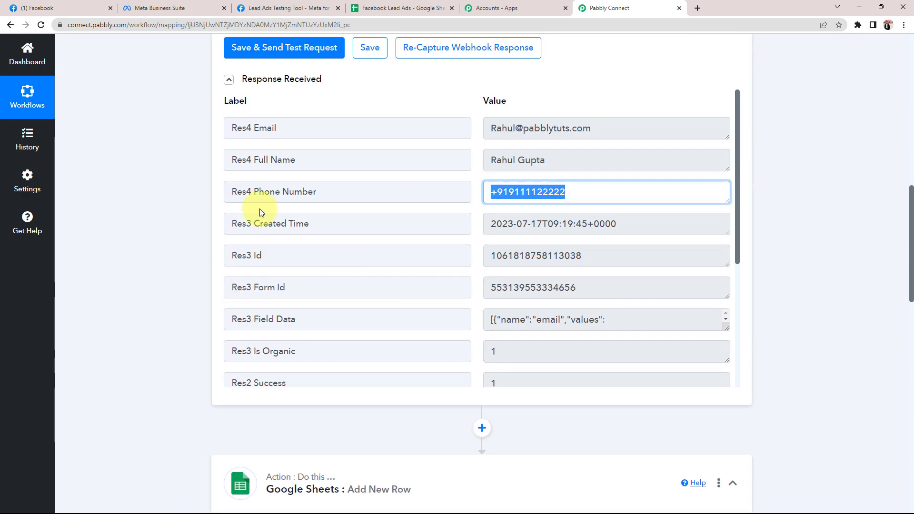
{"action": "mouse_move", "coordinate": [555, 162]}
{"action": "left_mouse_down"}
{"action": "mouse_move", "coordinate": [623, 137]}
{"action": "mouse_move", "coordinate": [241, 204]}
{"action": "left_mouse_up"}
{"action": "scroll", "coordinate": [173, 259], "scroll_direction": "down", "scroll_amount": 6}
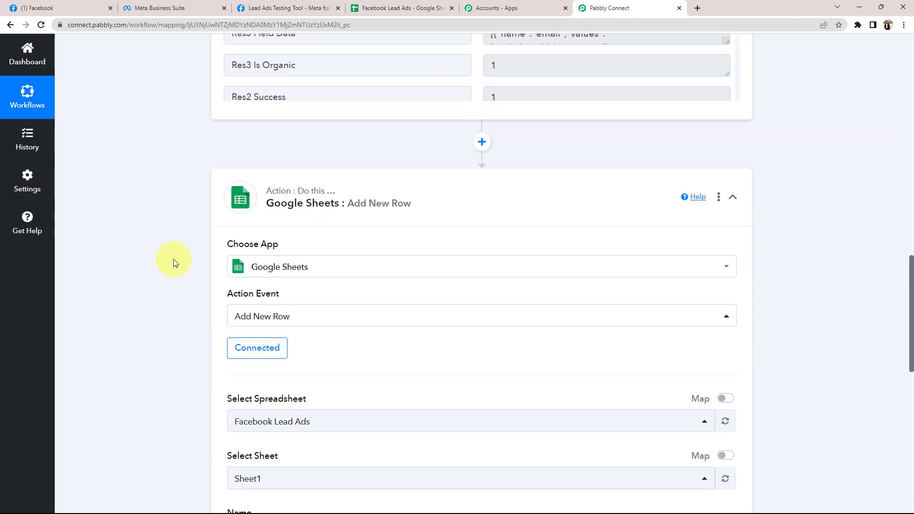
{"action": "scroll", "coordinate": [174, 259], "scroll_direction": "down", "scroll_amount": 4}
{"action": "scroll", "coordinate": [231, 343], "scroll_direction": "down", "scroll_amount": 2}
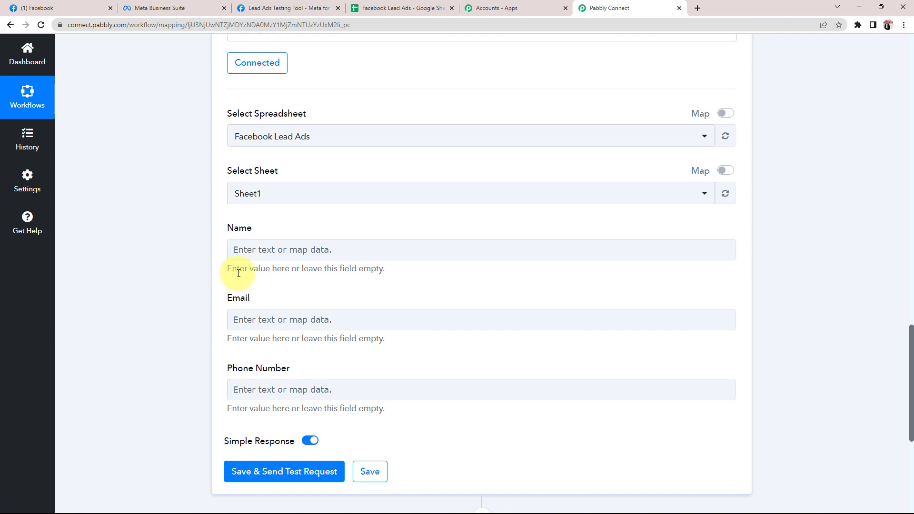
{"action": "left_click", "coordinate": [253, 251]}
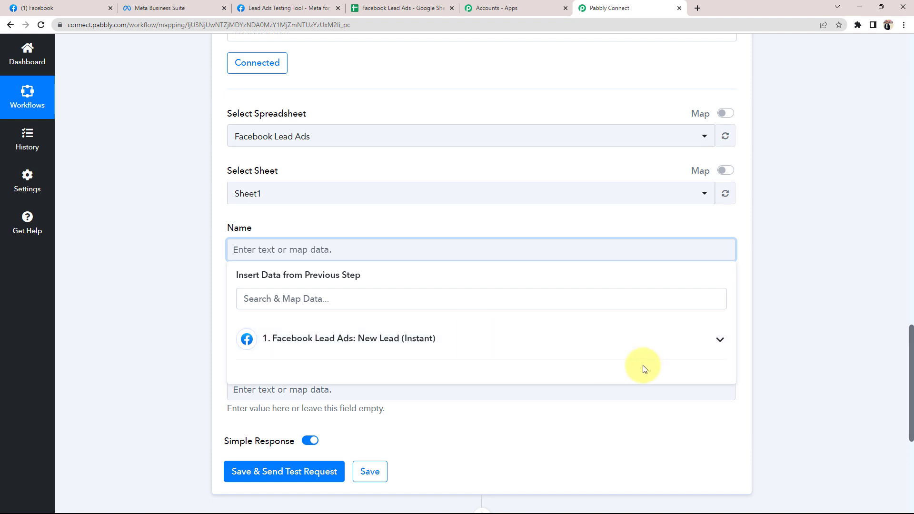
Map the lead's Full Name into Name and its Email into Email.
{"action": "left_click", "coordinate": [730, 348]}
{"action": "scroll", "coordinate": [162, 352], "scroll_direction": "down", "scroll_amount": 2}
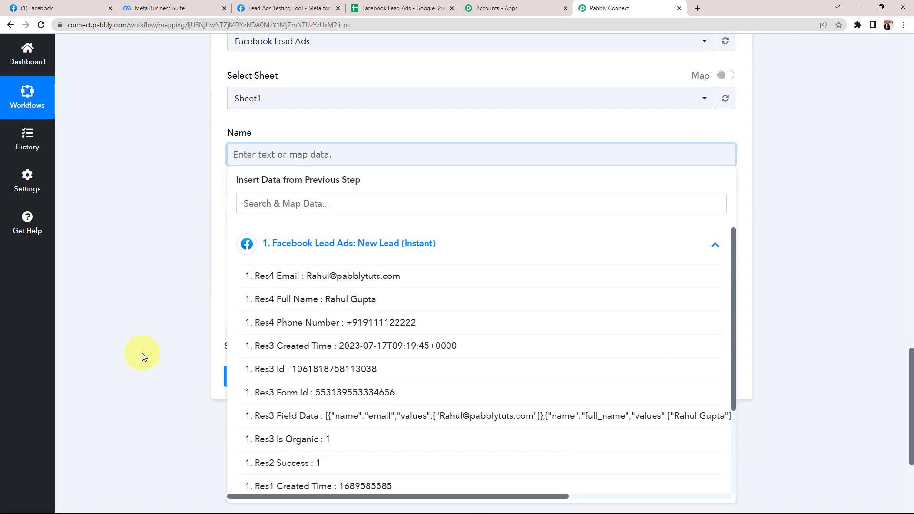
{"action": "left_click", "coordinate": [301, 300]}
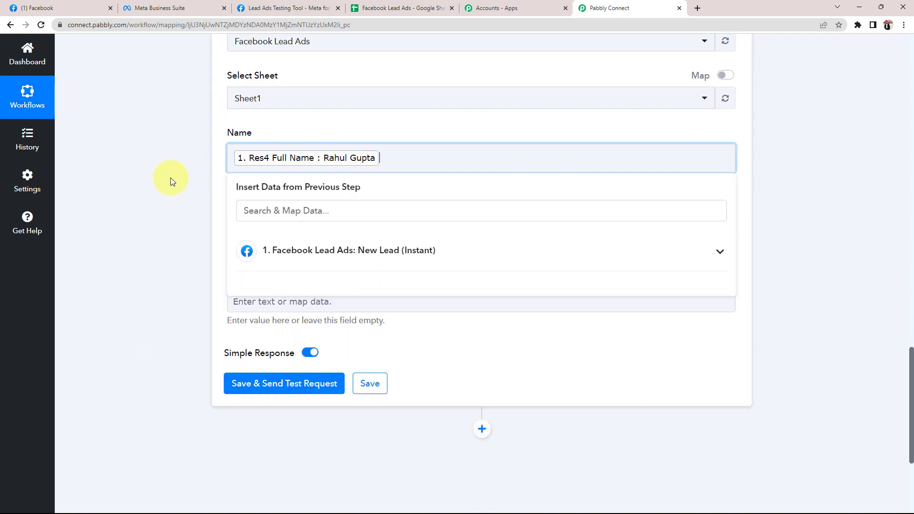
{"action": "left_click", "coordinate": [178, 242]}
{"action": "left_click", "coordinate": [266, 232]}
{"action": "left_click", "coordinate": [293, 320]}
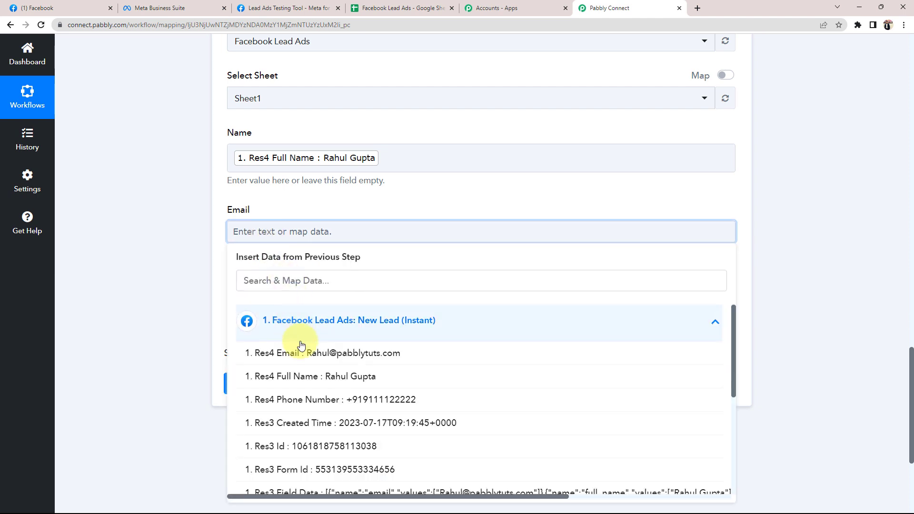
{"action": "left_click", "coordinate": [325, 358]}
{"action": "left_click", "coordinate": [207, 290]}
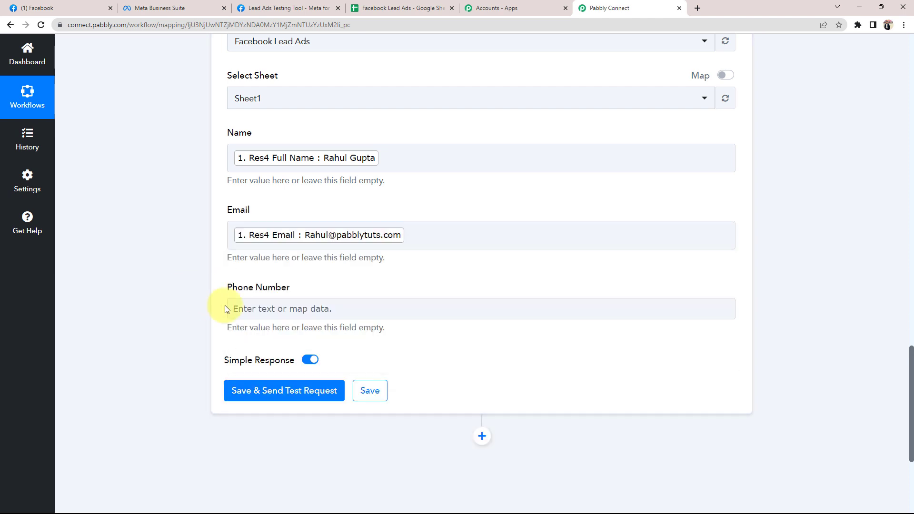
Map the lead's Res4 Phone Number into the Phone Number field.
{"action": "left_click", "coordinate": [227, 309]}
{"action": "scroll", "coordinate": [310, 319], "scroll_direction": "down", "scroll_amount": 2}
{"action": "left_click", "coordinate": [405, 310]}
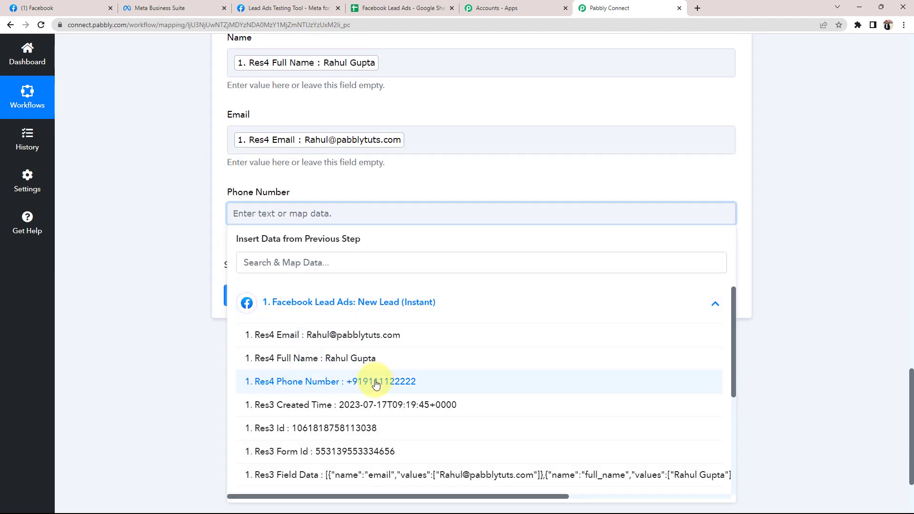
{"action": "left_click", "coordinate": [374, 323]}
{"action": "left_click", "coordinate": [131, 227]}
{"action": "scroll", "coordinate": [139, 229], "scroll_direction": "up", "scroll_amount": 2}
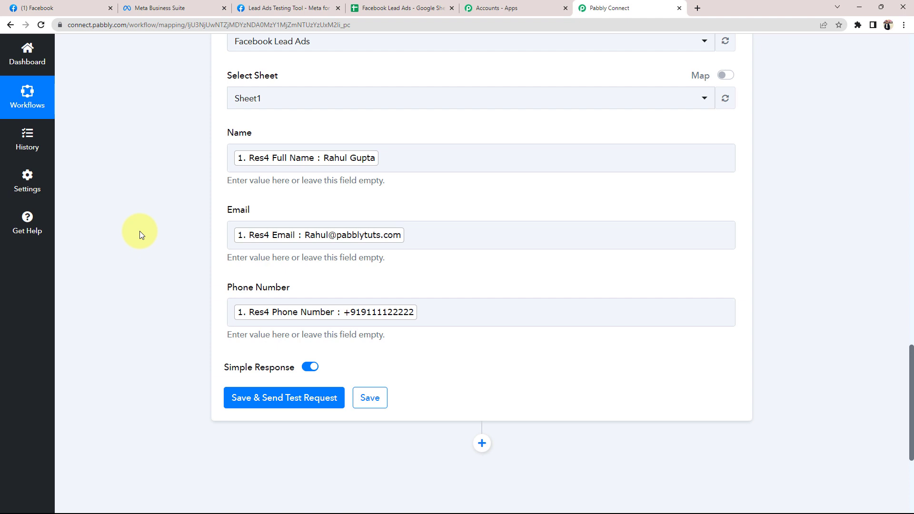
{"action": "scroll", "coordinate": [139, 231], "scroll_direction": "up", "scroll_amount": 1}
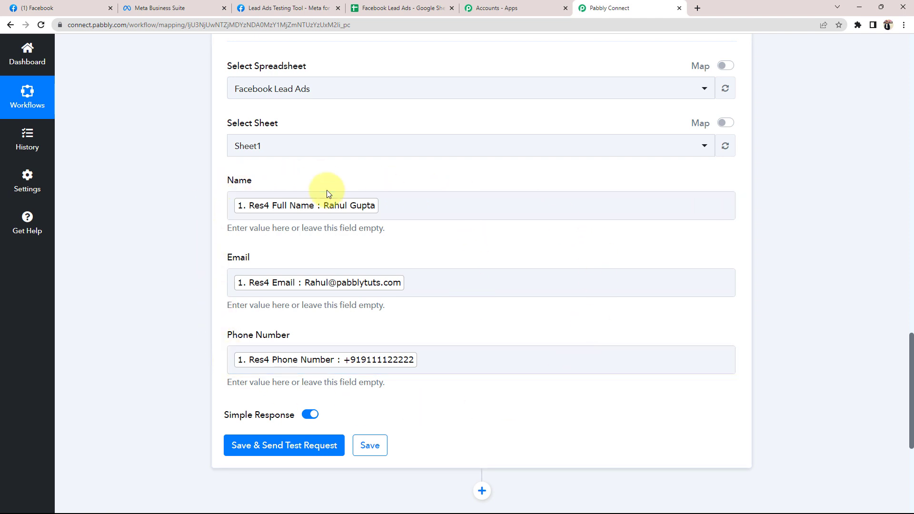
{"action": "left_click", "coordinate": [273, 6]}
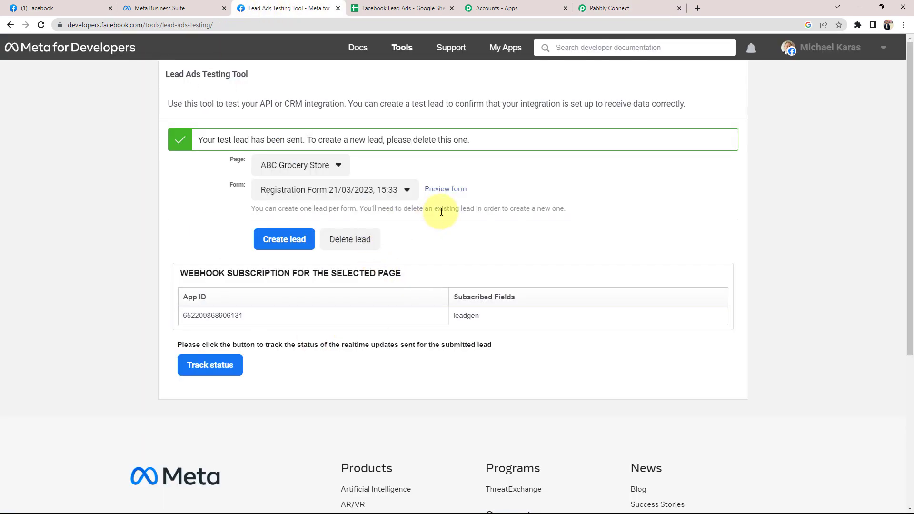
{"action": "left_click", "coordinate": [434, 191]}
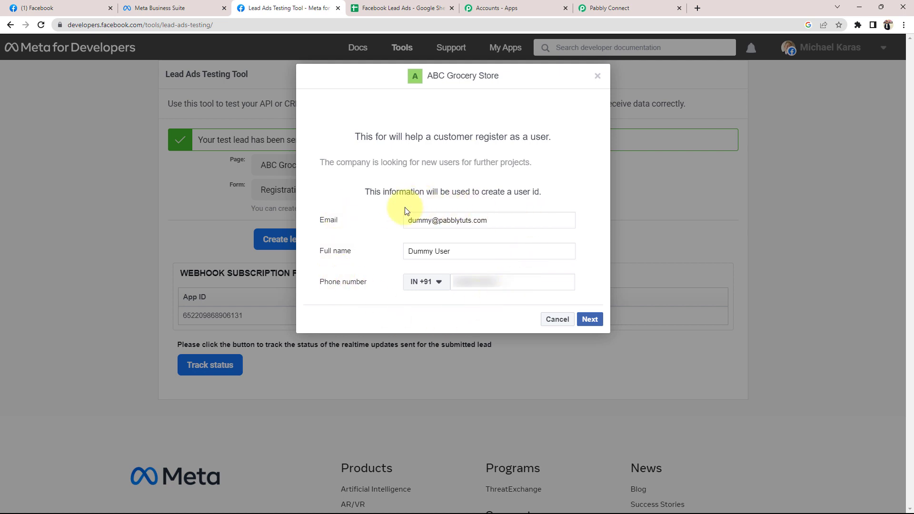
{"action": "left_click", "coordinate": [652, 6]}
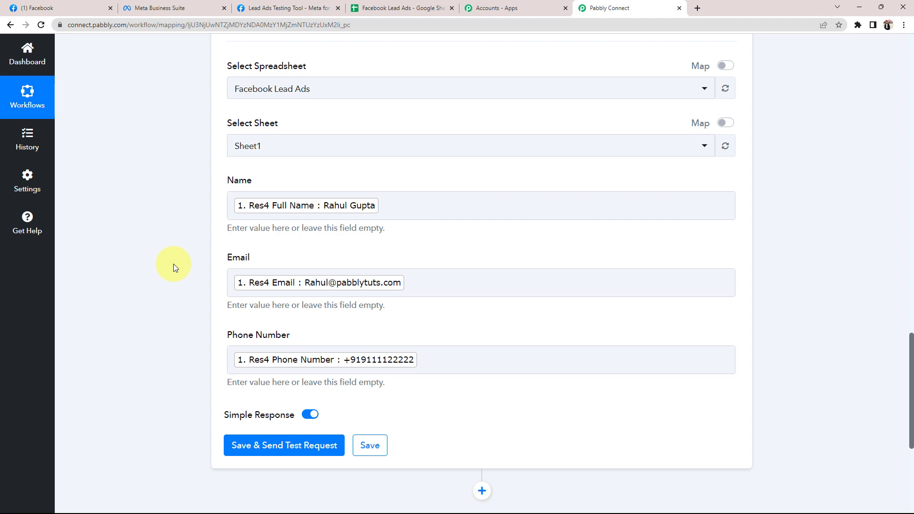
Save and test the Add New Row action, check the updated-rows count, then view the spreadsheet.
{"action": "left_click", "coordinate": [245, 443]}
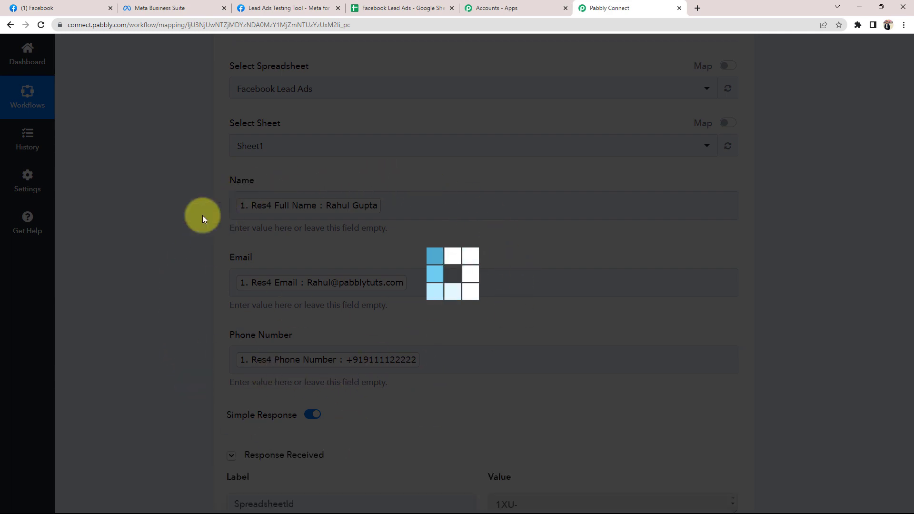
{"action": "scroll", "coordinate": [138, 299], "scroll_direction": "down", "scroll_amount": 2}
{"action": "scroll", "coordinate": [142, 303], "scroll_direction": "down", "scroll_amount": 2}
{"action": "scroll", "coordinate": [198, 324], "scroll_direction": "down", "scroll_amount": 2}
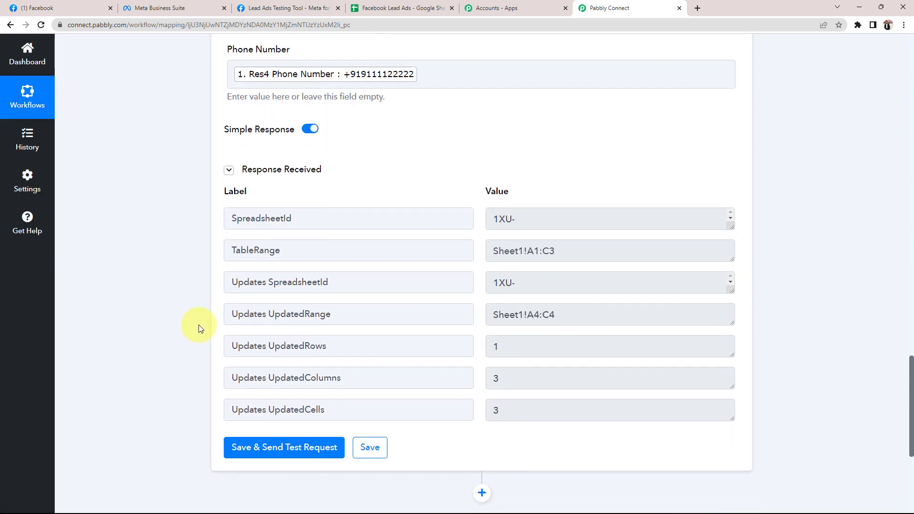
{"action": "left_click", "coordinate": [532, 408]}
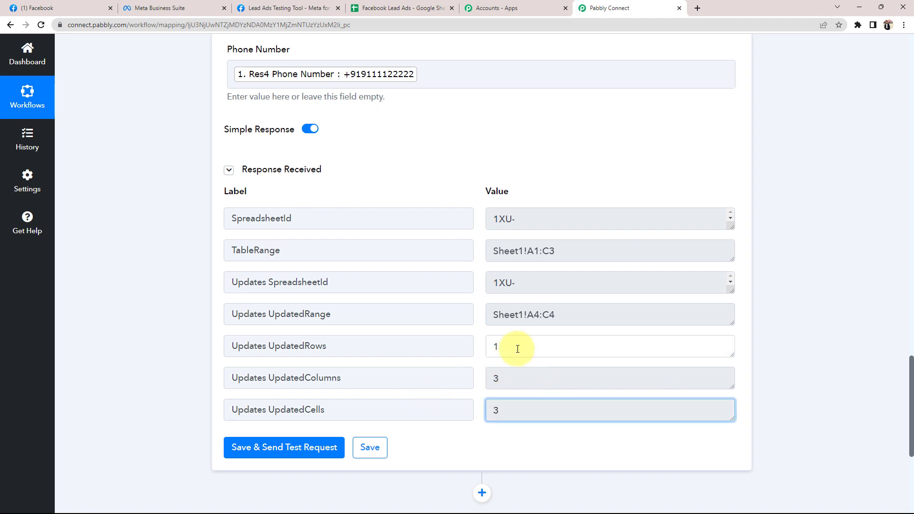
{"action": "left_click_drag", "start_coordinate": [517, 349], "coordinate": [474, 354]}
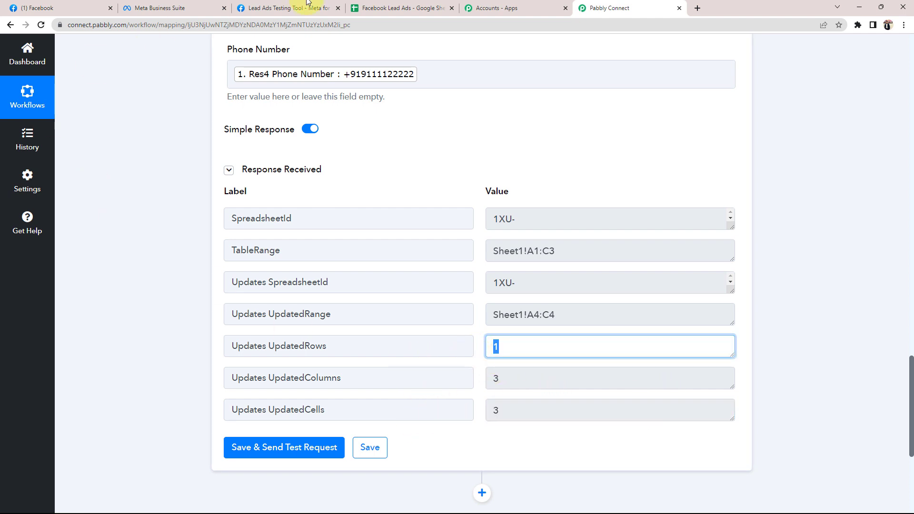
{"action": "left_click", "coordinate": [397, 7]}
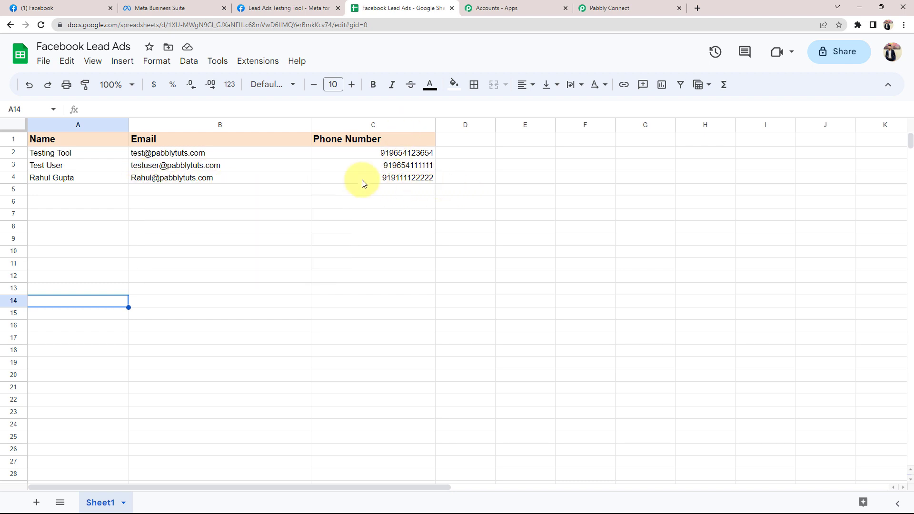
After checking row 4, collapse the Pabbly Facebook Lead Ads trigger and show Meta's Lead ads forms list.
{"action": "left_click", "coordinate": [122, 178]}
{"action": "left_click", "coordinate": [611, 4]}
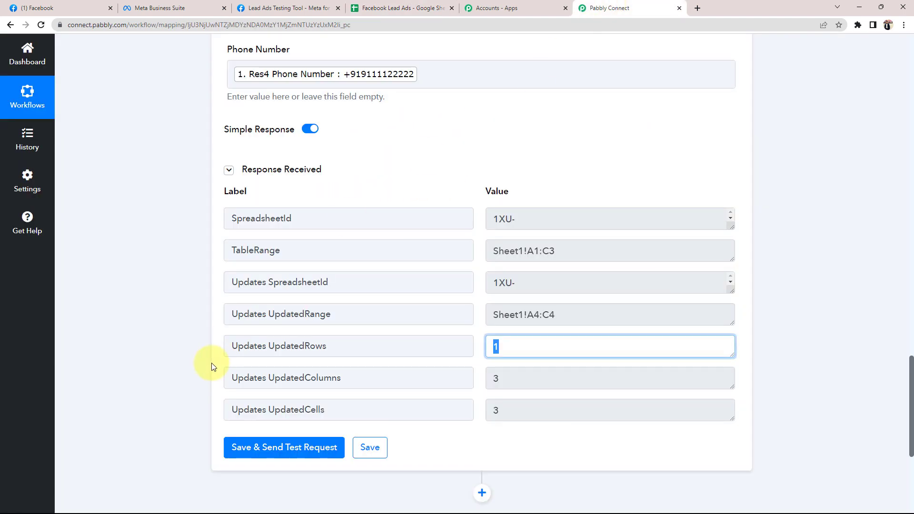
{"action": "scroll", "coordinate": [210, 364], "scroll_direction": "up", "scroll_amount": 10}
{"action": "scroll", "coordinate": [362, 363], "scroll_direction": "up", "scroll_amount": 5}
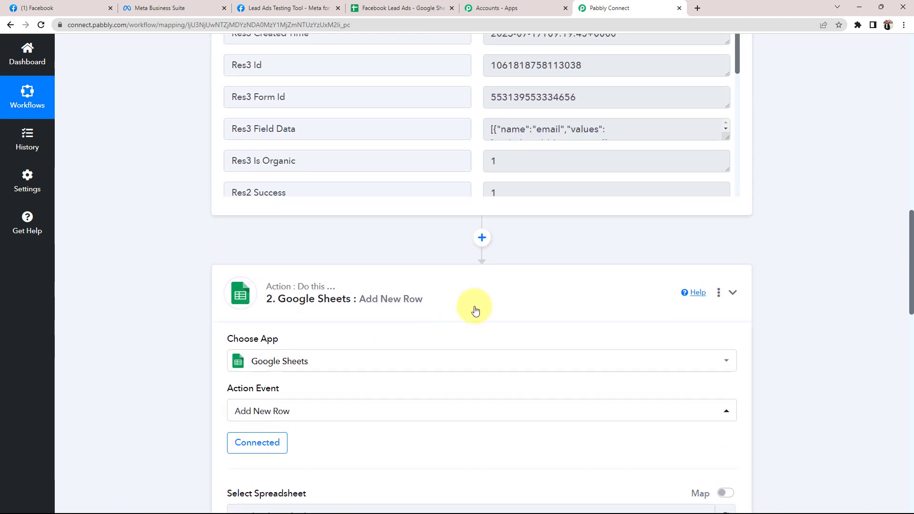
{"action": "scroll", "coordinate": [466, 315], "scroll_direction": "up", "scroll_amount": 5}
{"action": "scroll", "coordinate": [459, 316], "scroll_direction": "up", "scroll_amount": 10}
{"action": "left_click", "coordinate": [539, 143]}
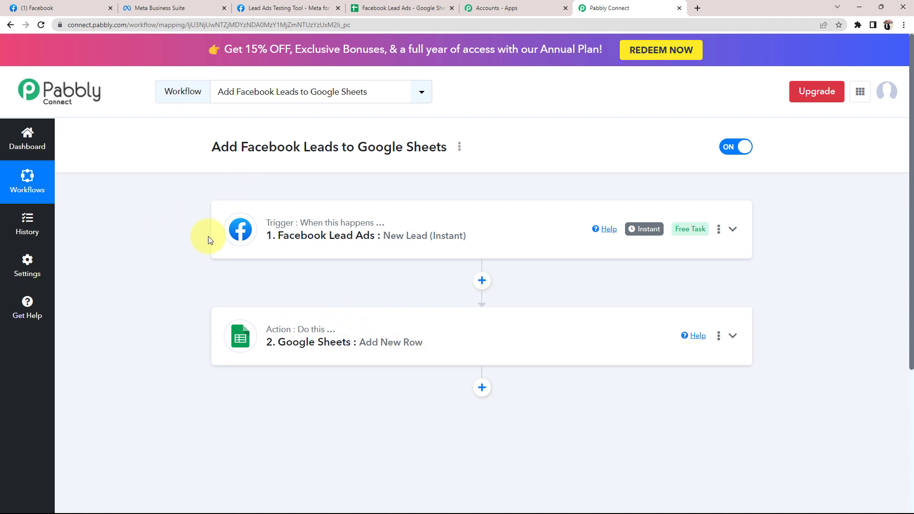
{"action": "left_click", "coordinate": [176, 8]}
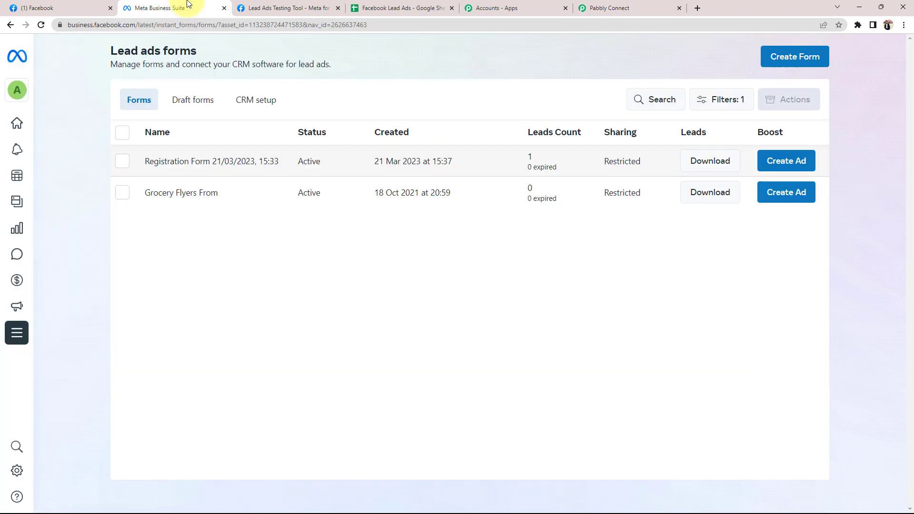
Submit a test lead through the Registration Form preview with a new email, full name and phone number.
{"action": "left_click", "coordinate": [257, 8]}
{"action": "left_click_drag", "start_coordinate": [493, 220], "coordinate": [401, 221]}
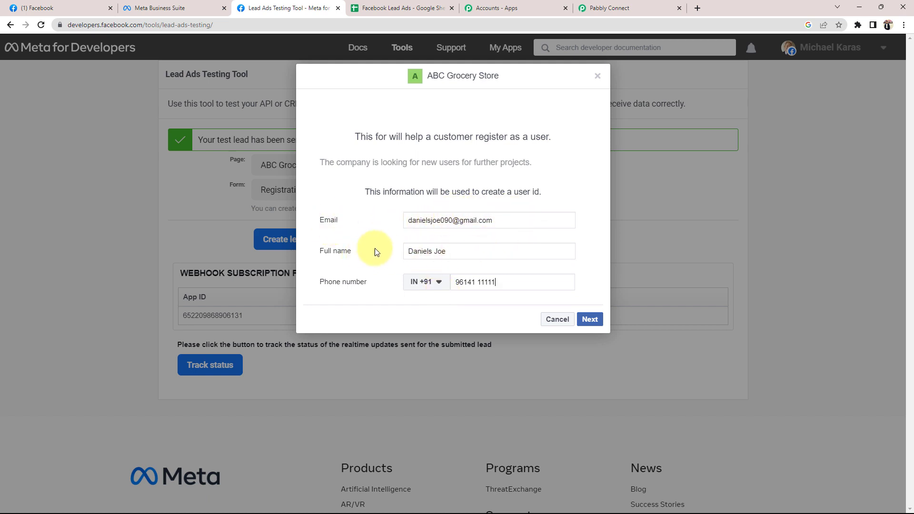
{"action": "left_click", "coordinate": [594, 323]}
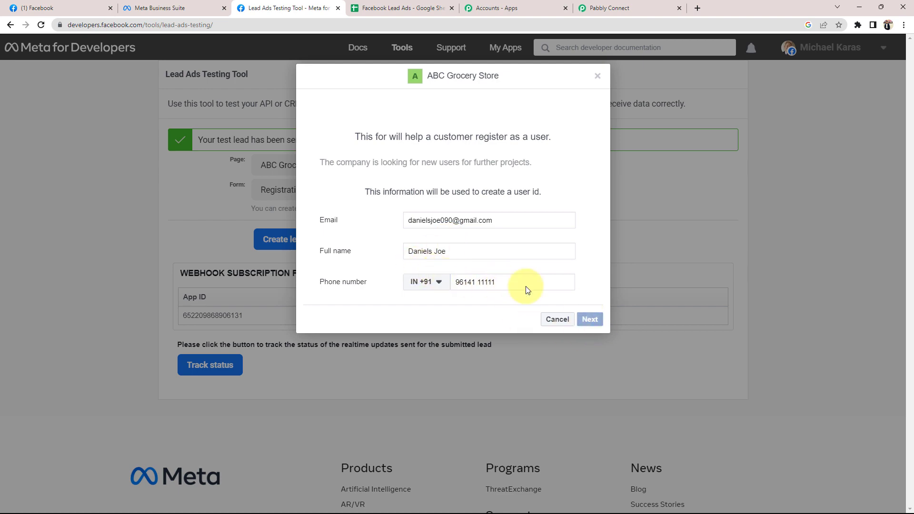
{"action": "left_click", "coordinate": [586, 226]}
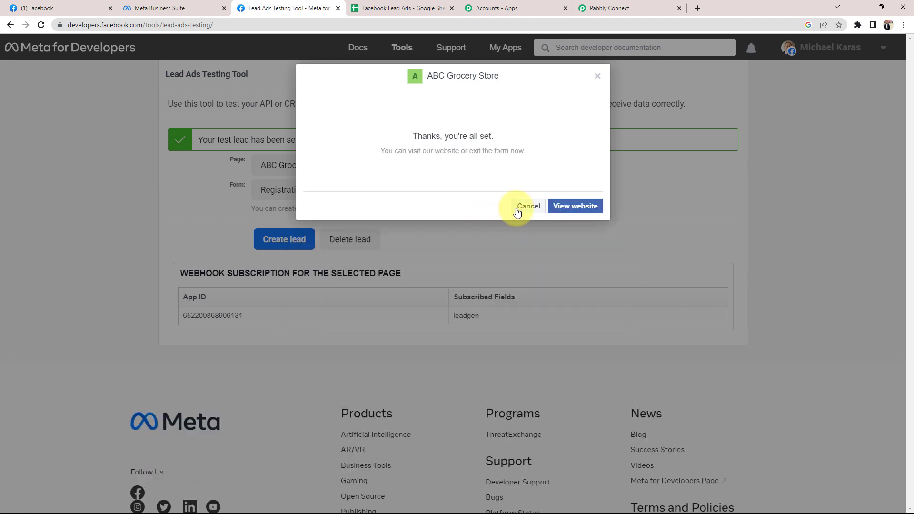
{"action": "left_click", "coordinate": [521, 205]}
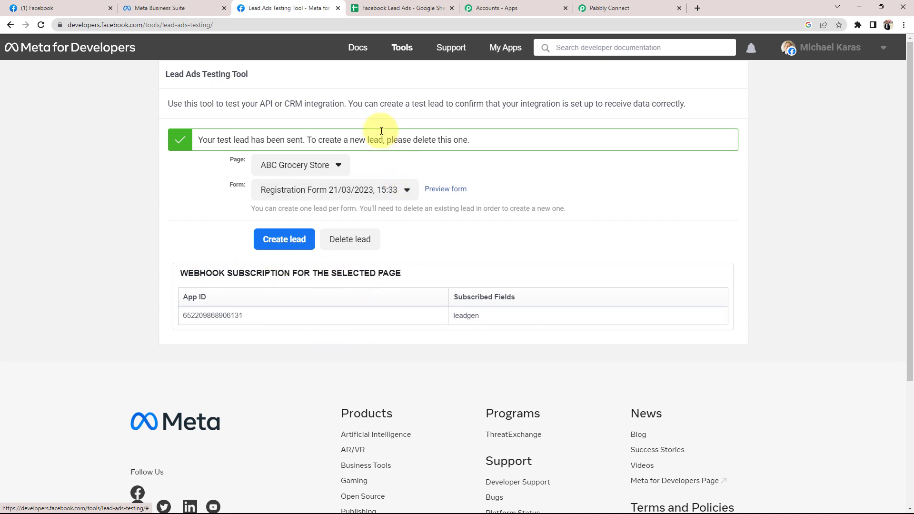
Verify the new lead's name, email and phone in cells A5, B5 and C5, then return to Pabbly Connect.
{"action": "left_click", "coordinate": [388, 9]}
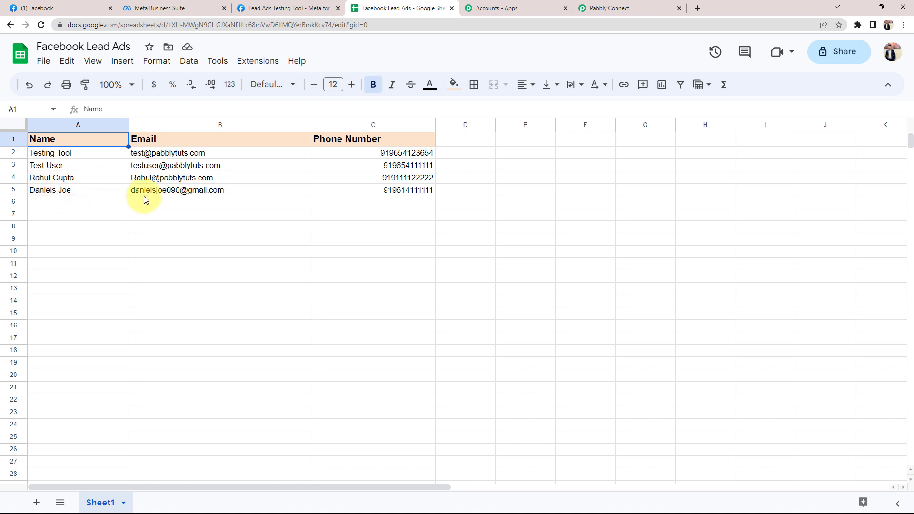
{"action": "left_click", "coordinate": [171, 193]}
{"action": "left_click", "coordinate": [394, 193]}
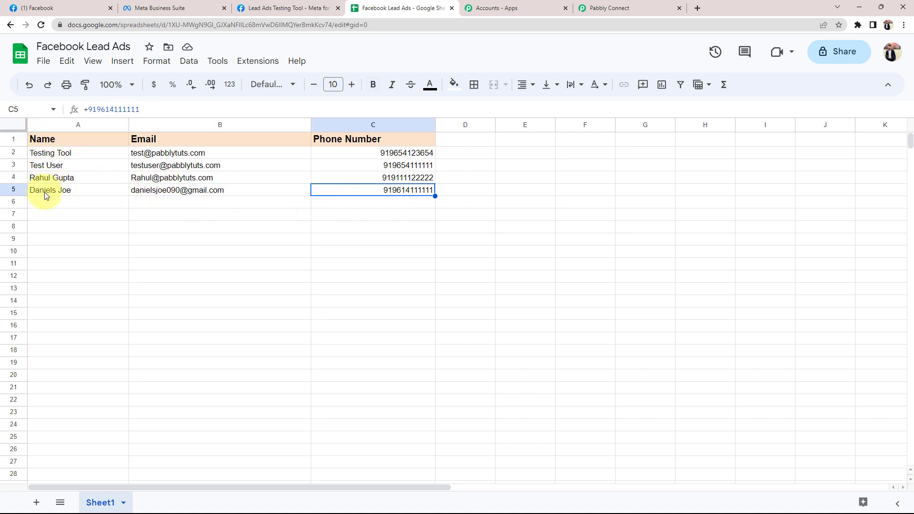
{"action": "left_click", "coordinate": [62, 191]}
{"action": "left_click", "coordinate": [173, 192]}
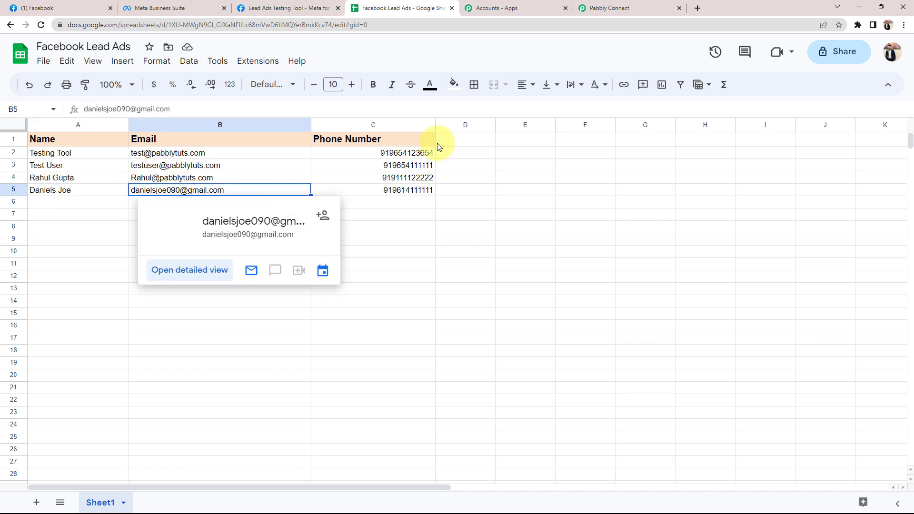
{"action": "left_click", "coordinate": [412, 193]}
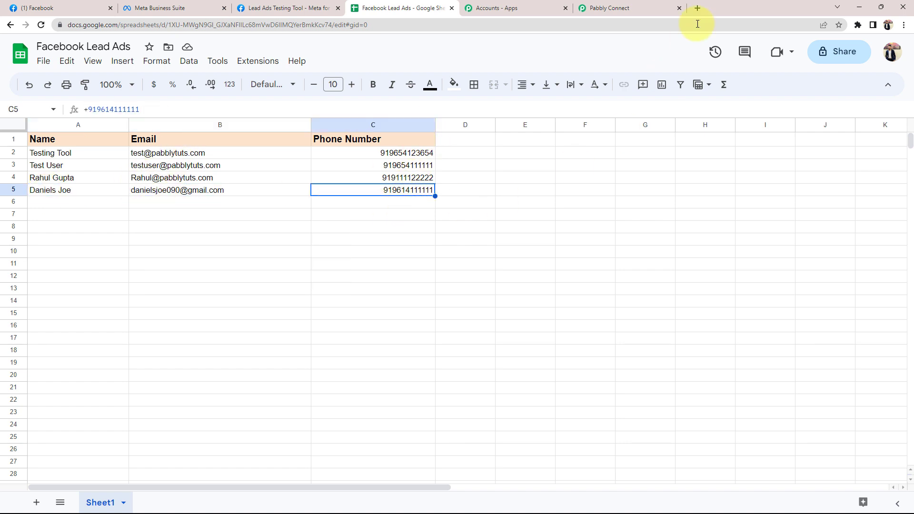
{"action": "left_click", "coordinate": [650, 8]}
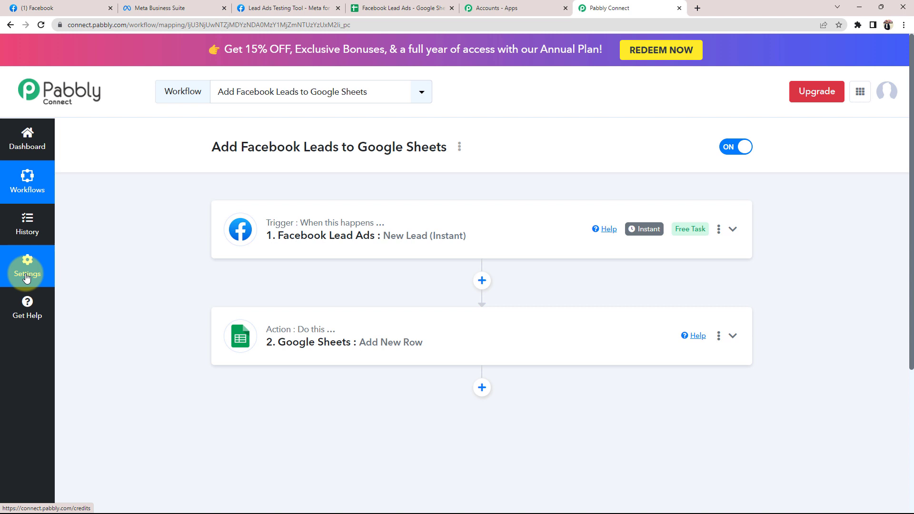